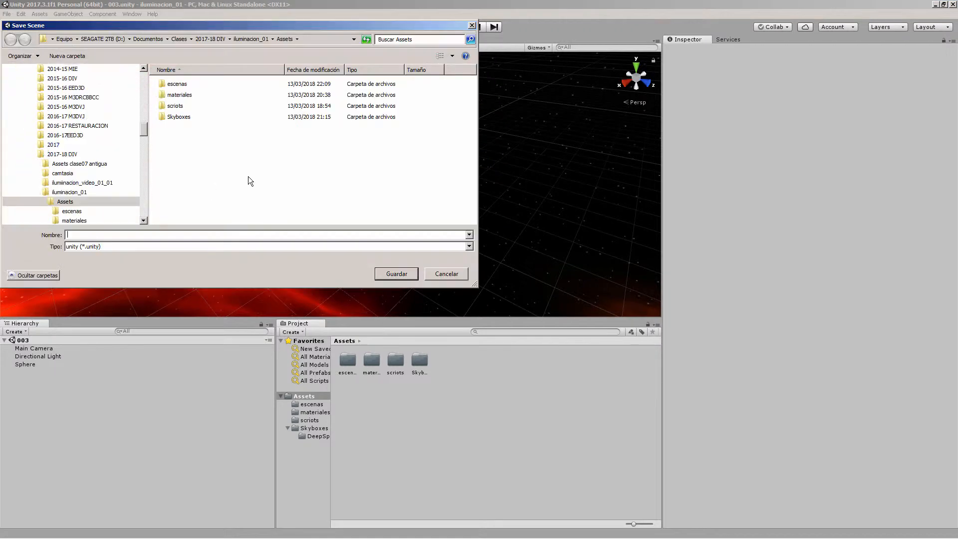
- Save the scene under the name 004 in the escenas folder
left_click(171, 85)
double_click(171, 86)
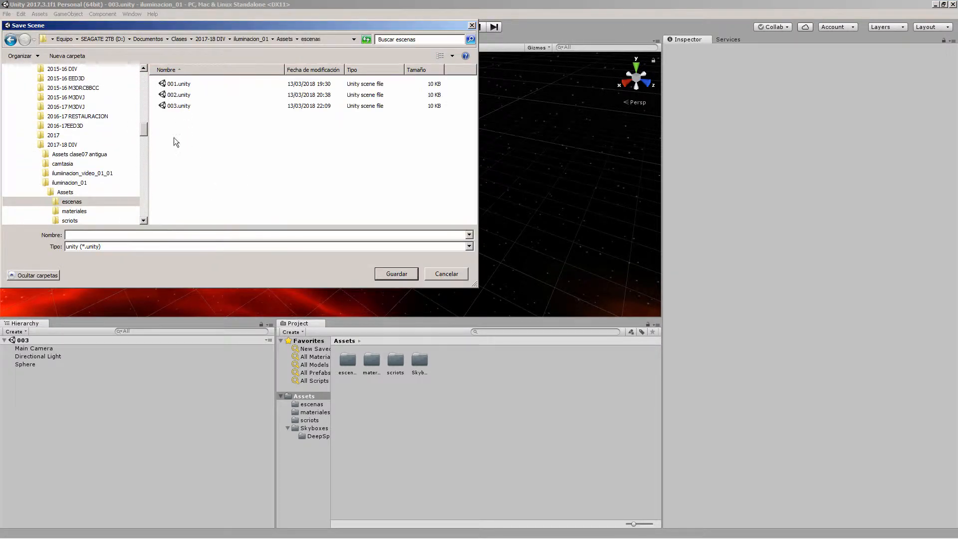
left_click(99, 235)
type("004")
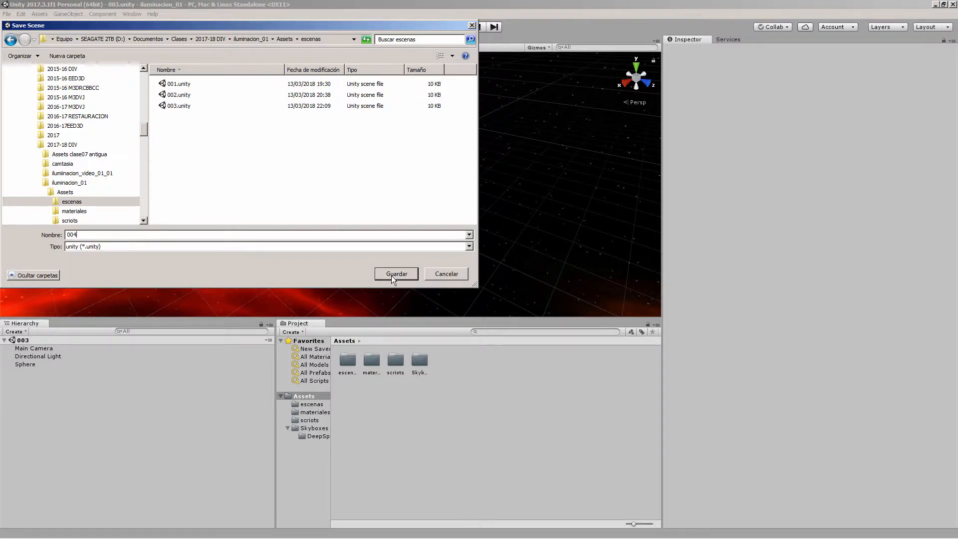
left_click(394, 276)
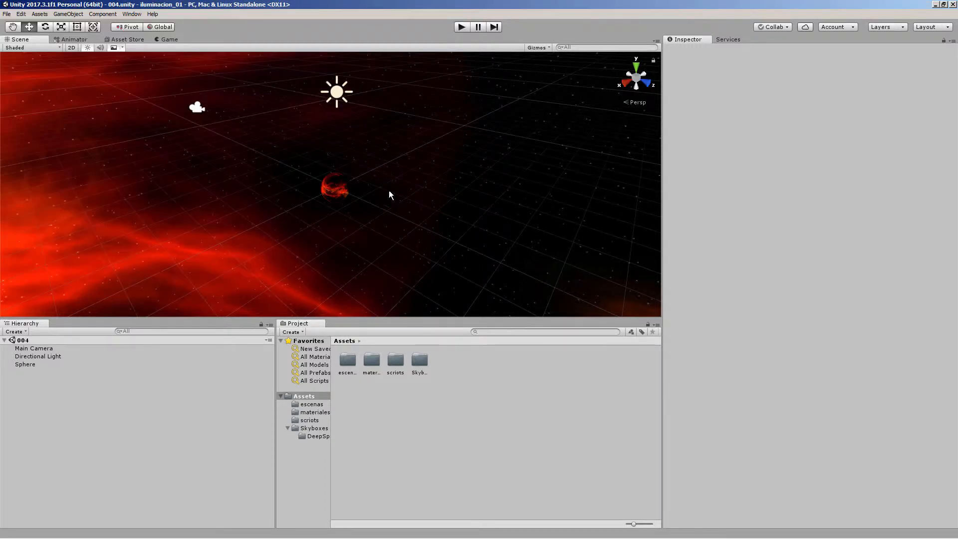
- Delete the existing sphere from the scene and add a 3D Plane object
left_click(337, 185)
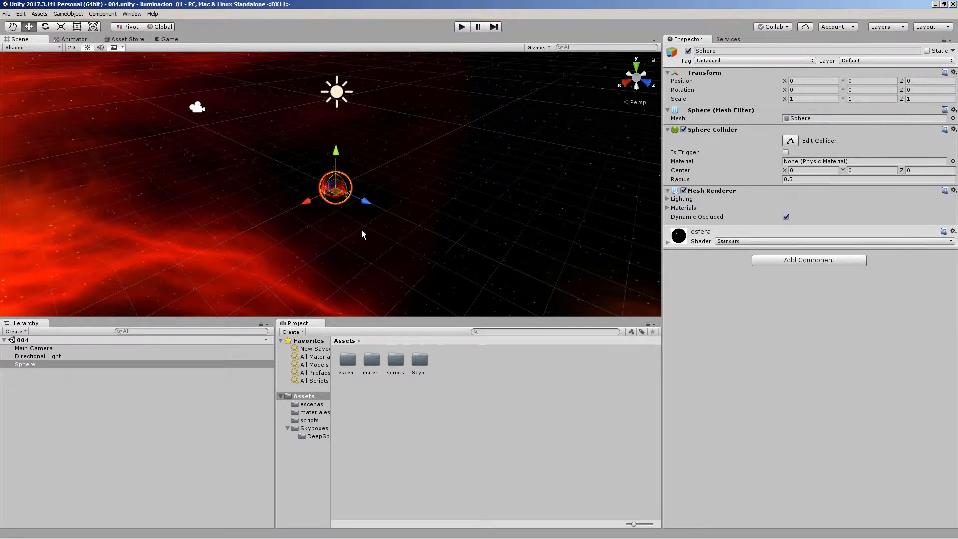
key("Delete")
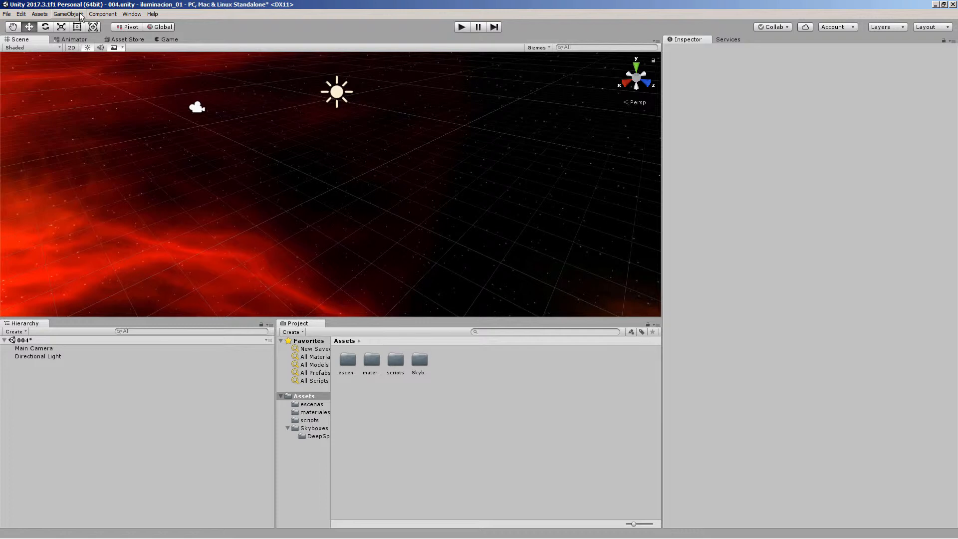
left_click(105, 14)
mouse_move(68, 14)
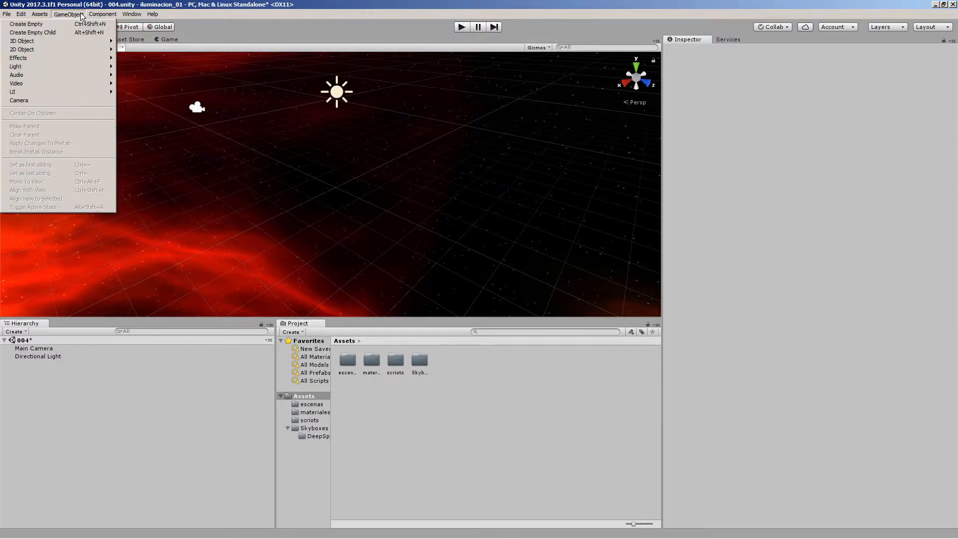
mouse_move(50, 40)
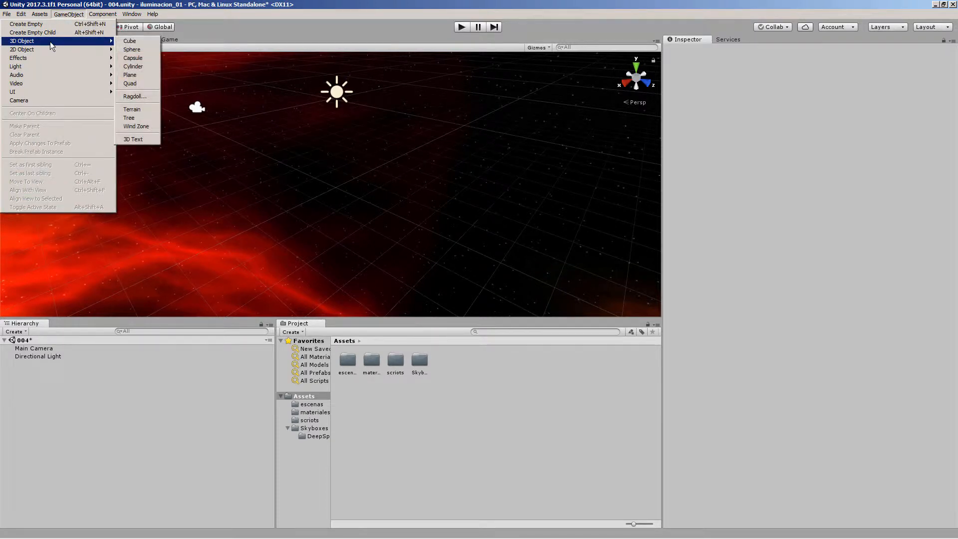
left_click(139, 74)
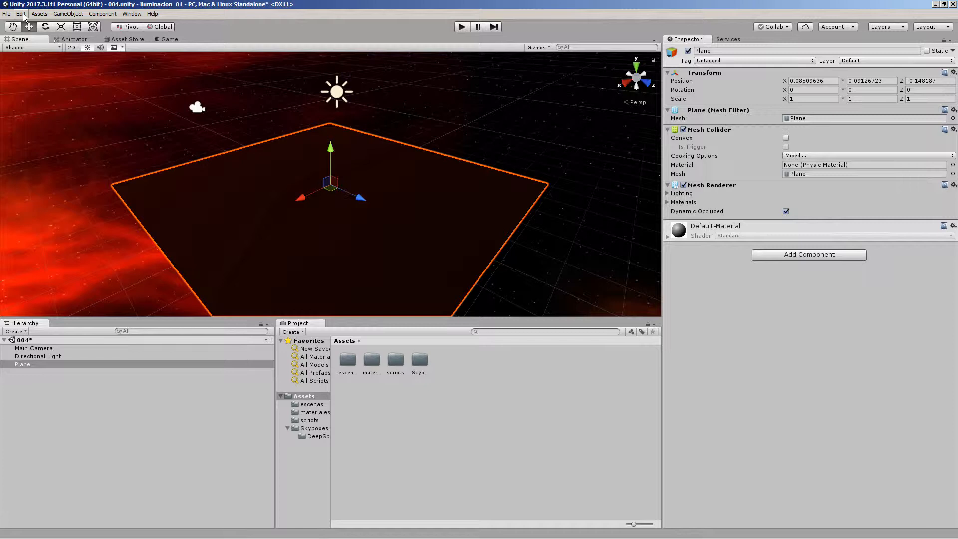
- Add a 3D Sphere, raise it above the plane to about Y 0.84 and shift it to about Z -1.69
left_click(66, 15)
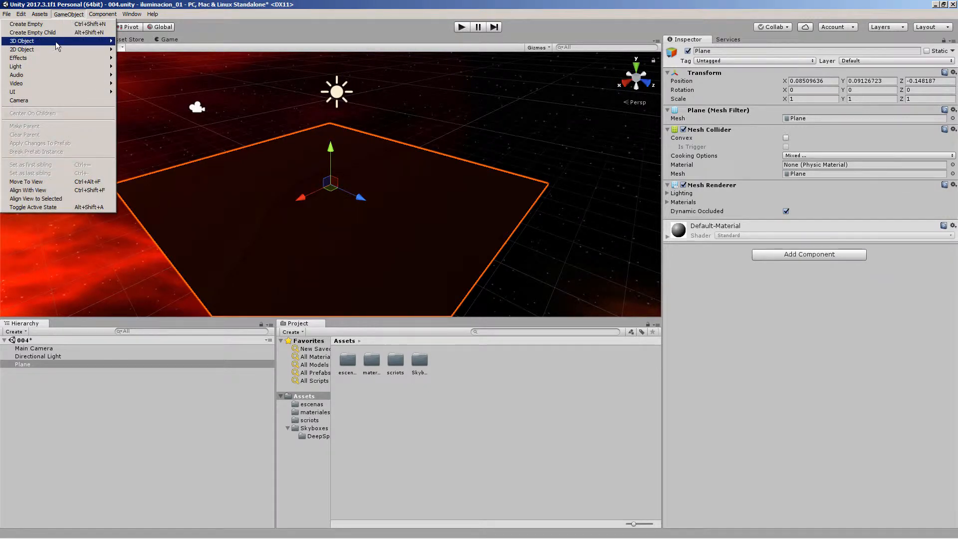
mouse_move(56, 45)
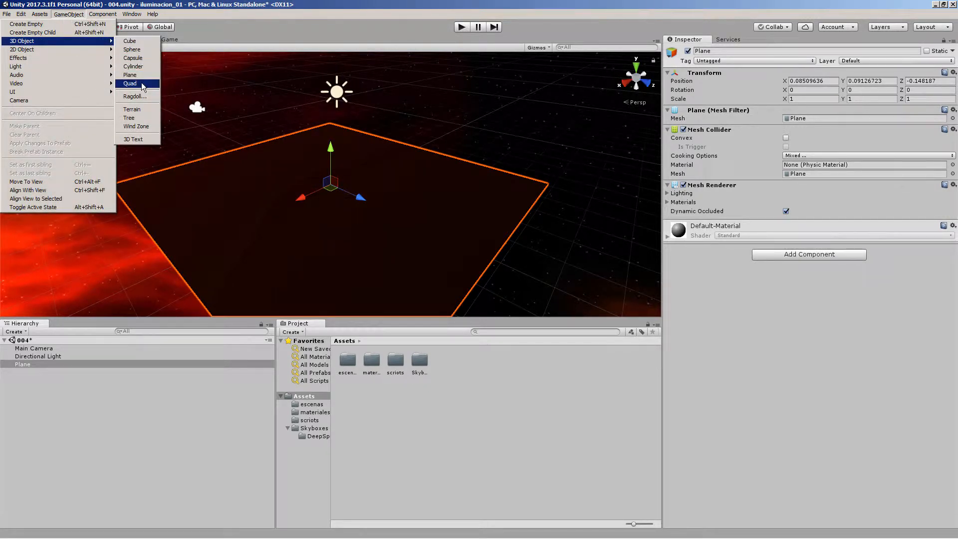
left_click(135, 49)
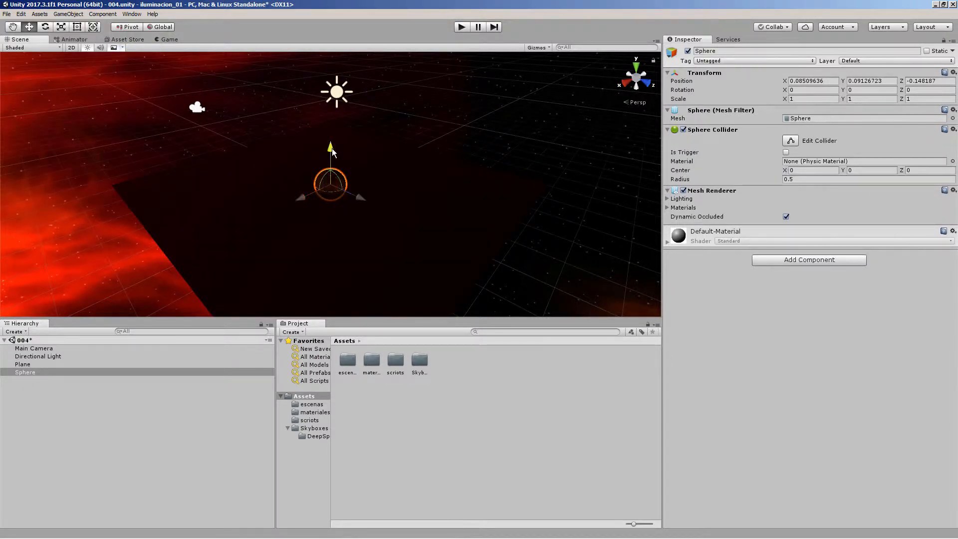
left_click_drag(331, 148, 333, 132)
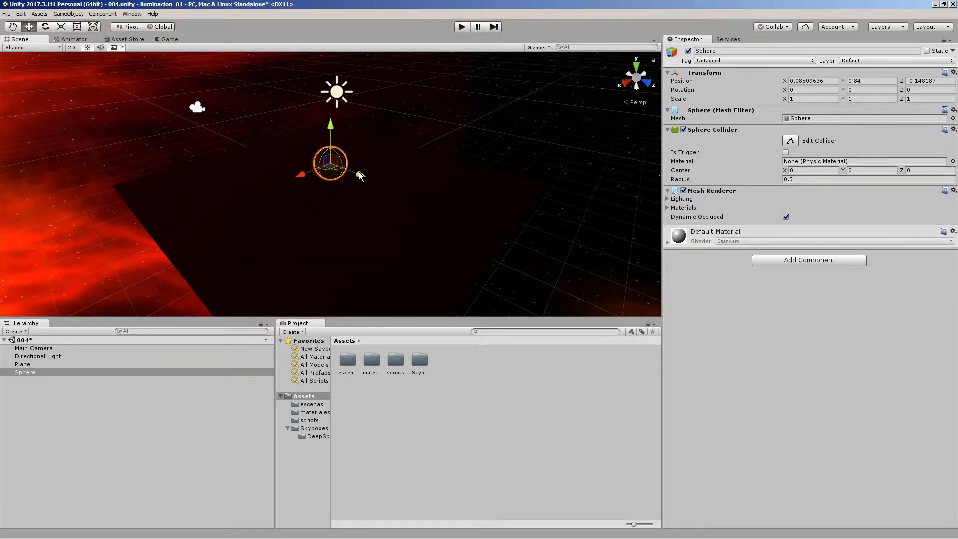
left_click_drag(360, 171, 328, 164)
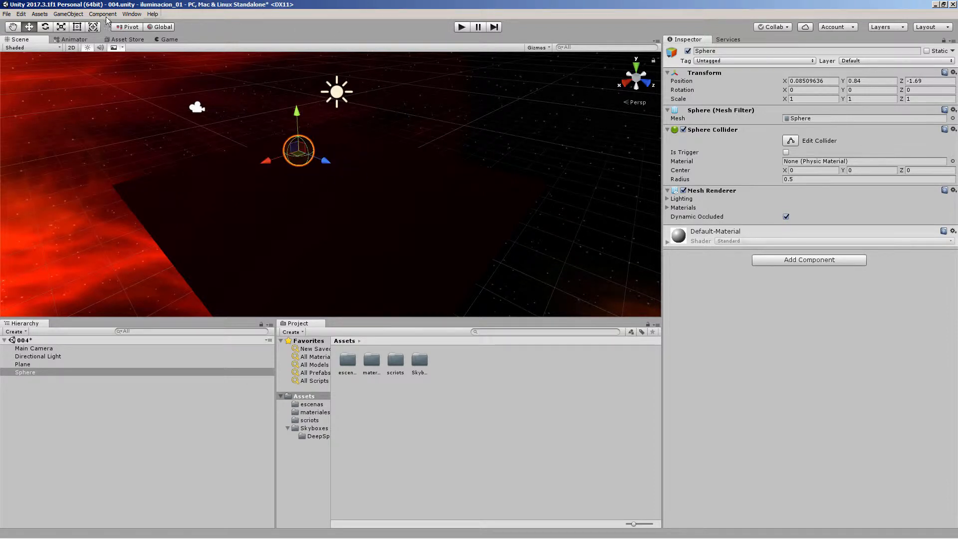
- Add a 3D Cube, move it to about Z 0.88 and raise it above the plane to about Y 0.63
left_click(61, 16)
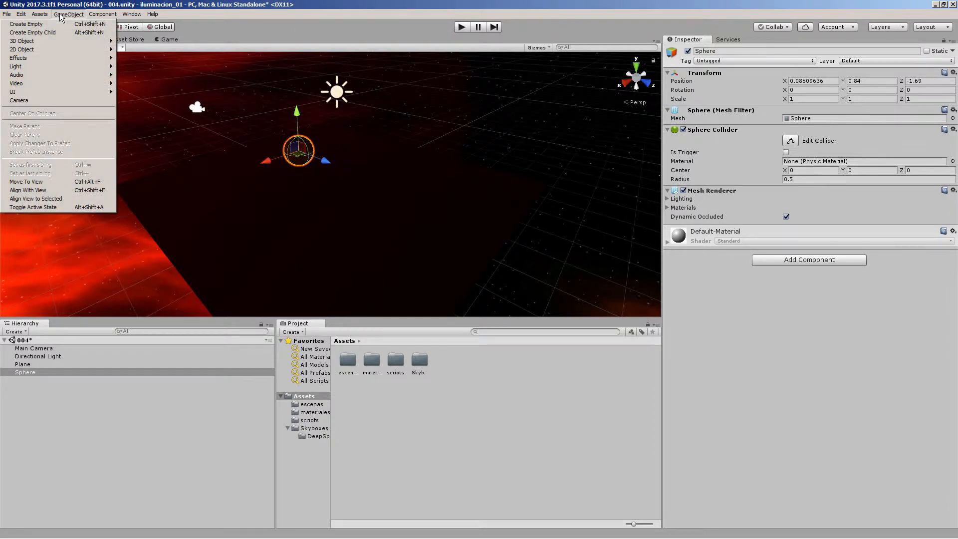
mouse_move(60, 42)
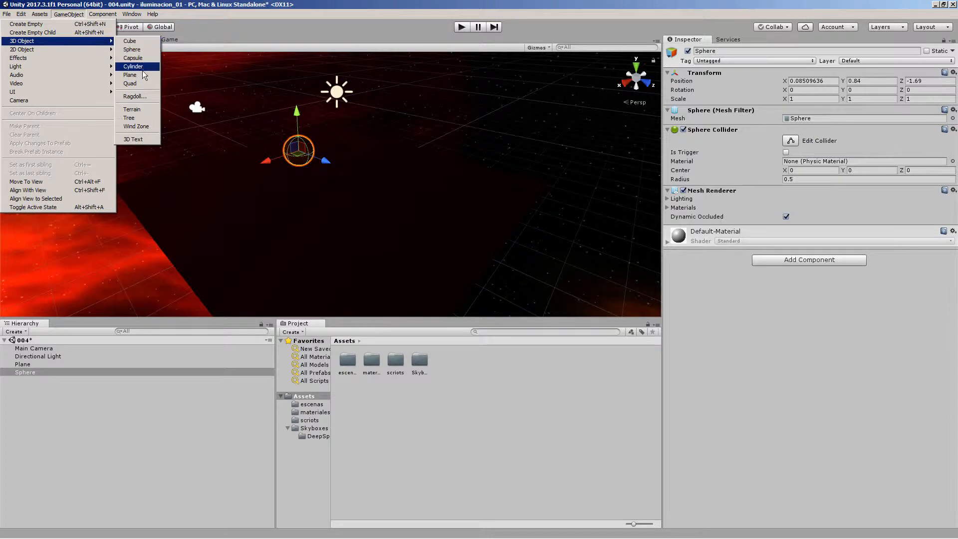
left_click(142, 41)
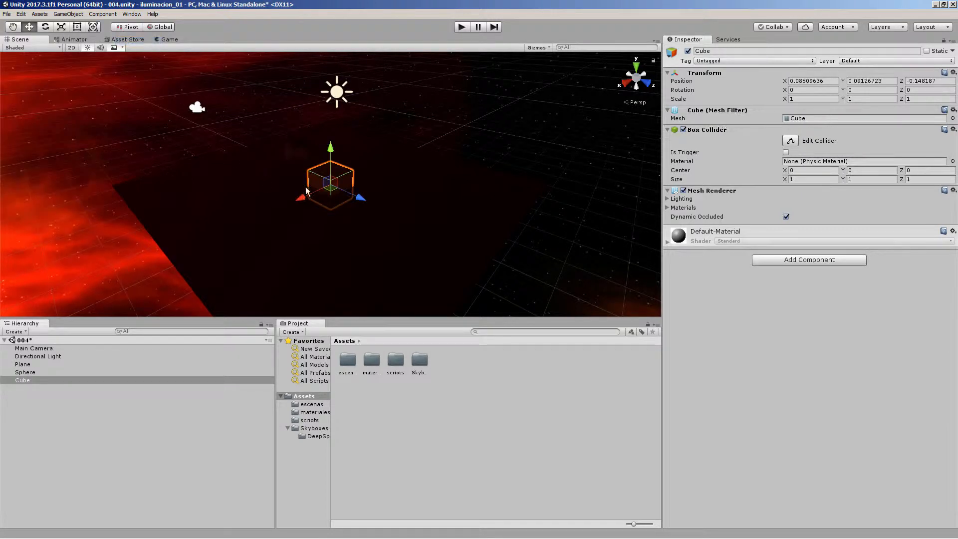
left_click_drag(361, 200, 387, 210)
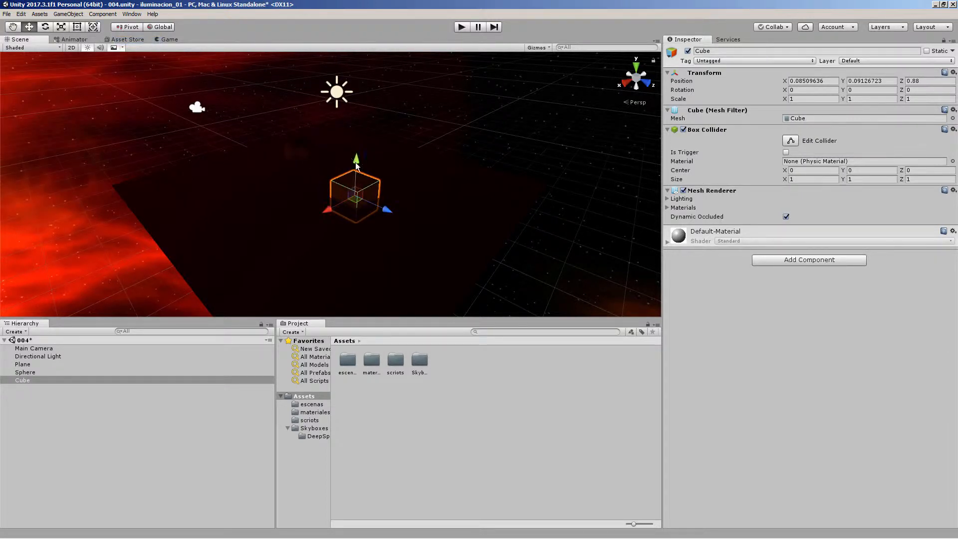
left_click_drag(357, 165, 358, 151)
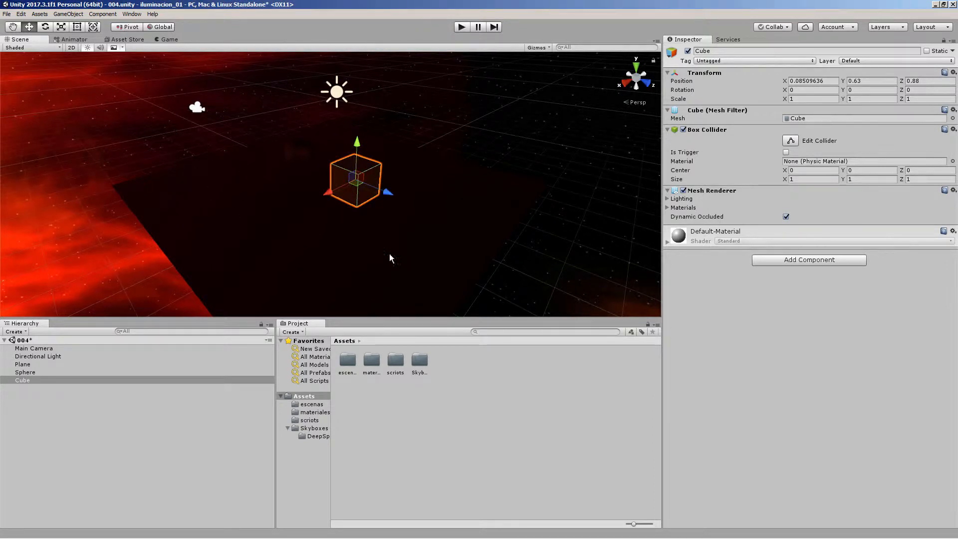
- Set the Environment Lighting intensity multiplier to 1 in the scene's lighting settings and close them
left_click(126, 15)
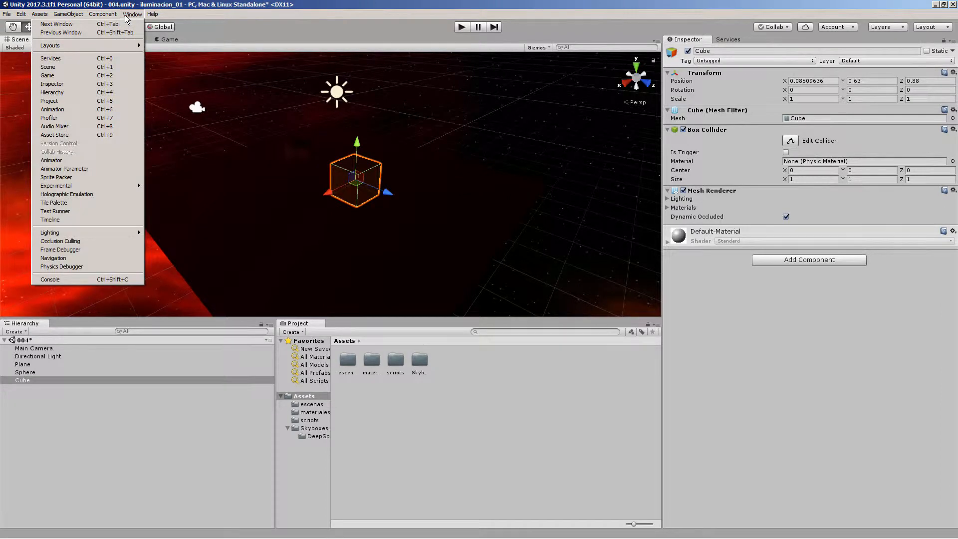
mouse_move(80, 233)
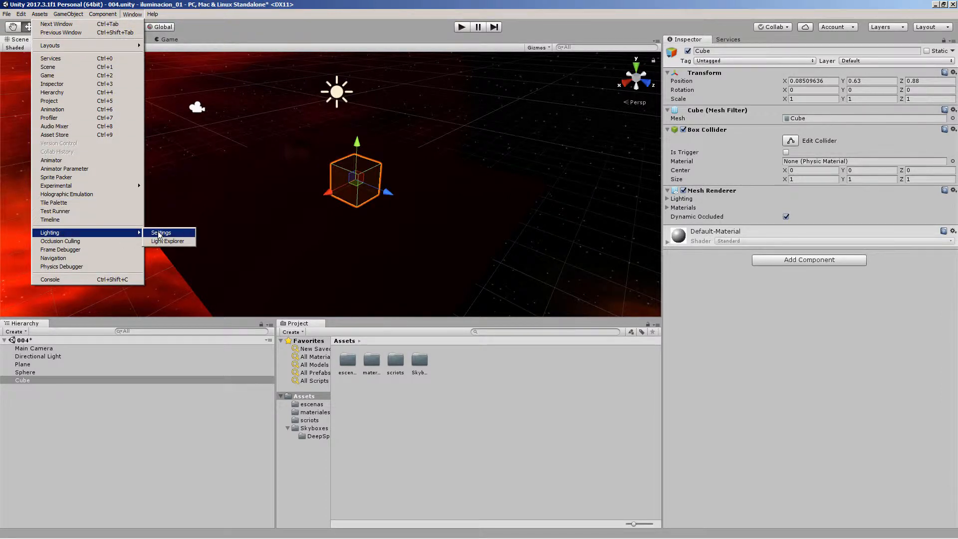
left_click(159, 234)
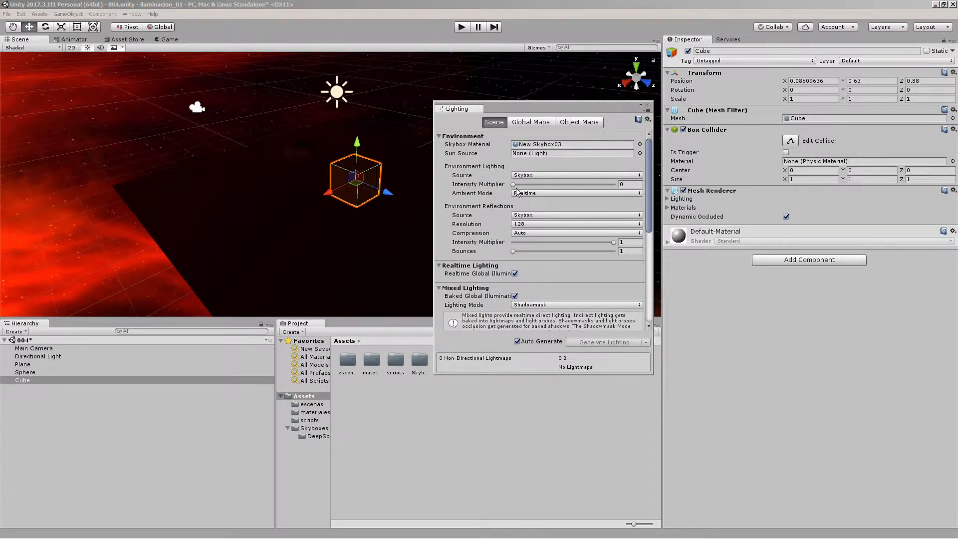
left_click(630, 185)
type("1")
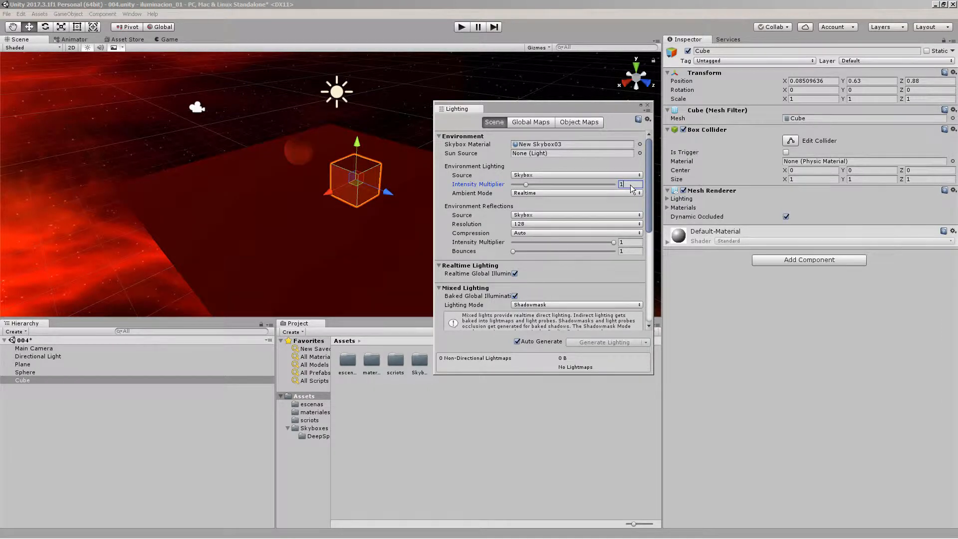
left_click(648, 106)
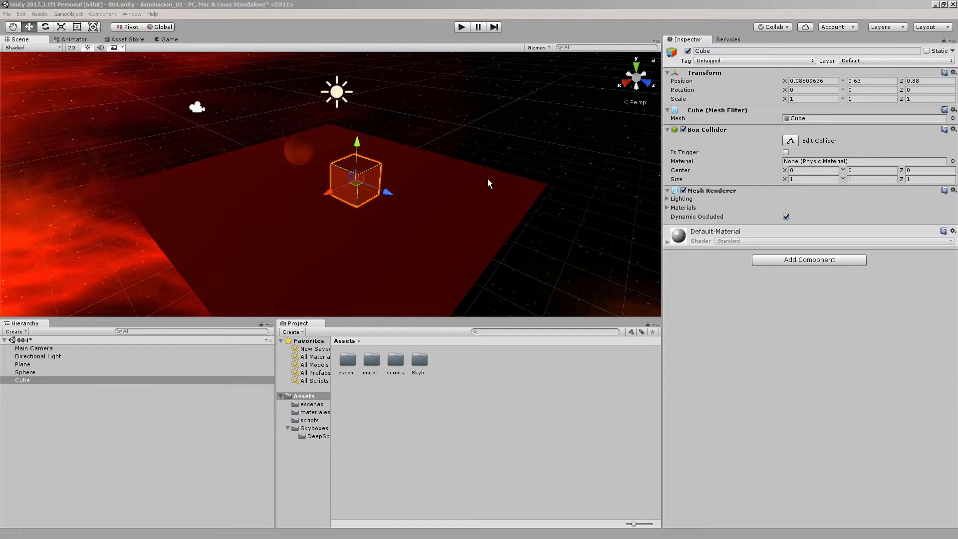
- Enable the Directional Light's Light component, toggling it off and on to compare, and set its shadow type to Hard Shadows
left_click(339, 92)
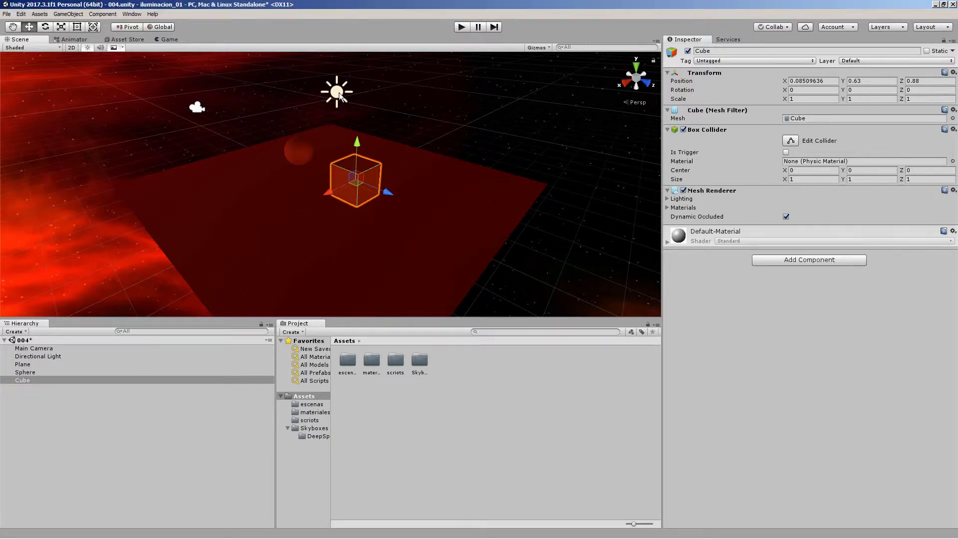
left_click(339, 95)
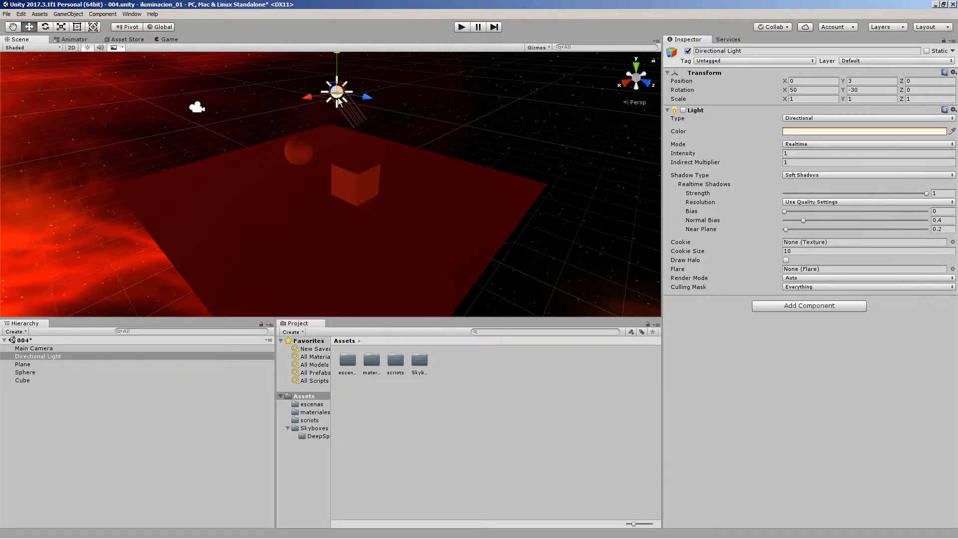
left_click(683, 110)
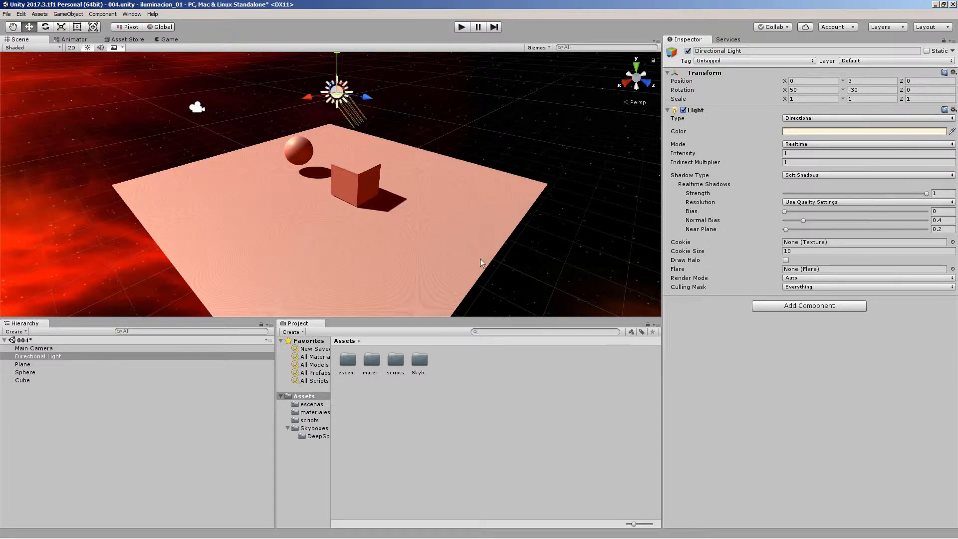
left_click(683, 110)
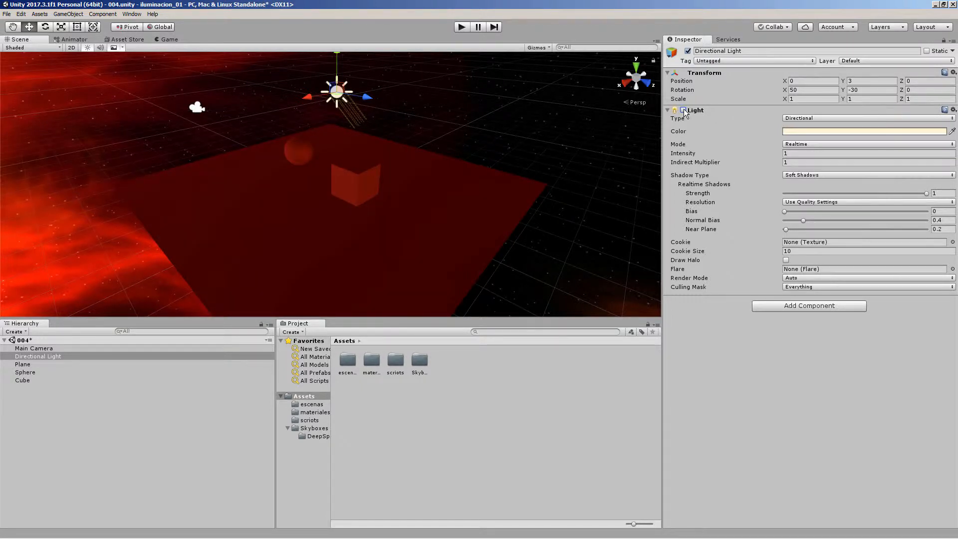
left_click(684, 110)
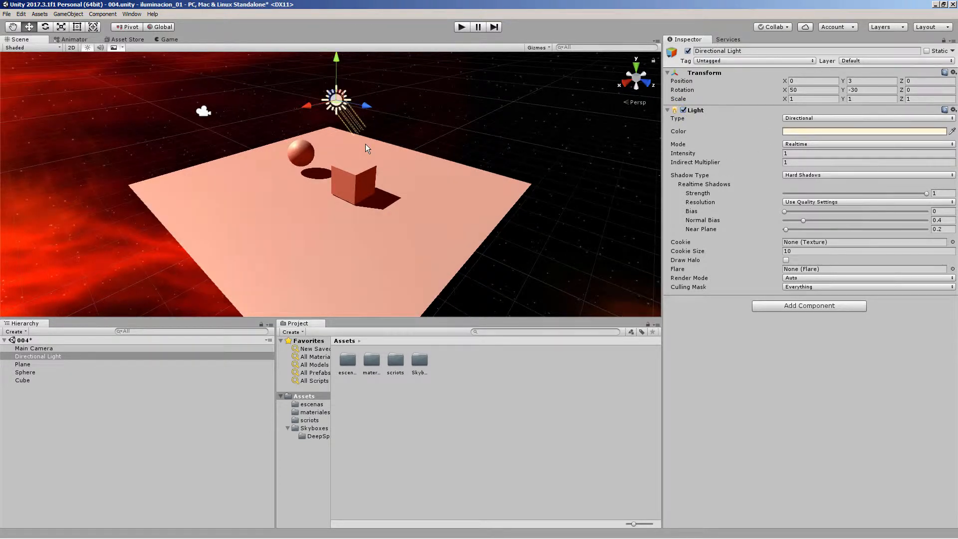
- Duplicate the Directional Light and move the copy along the X axis to about X 2.14
left_click(22, 14)
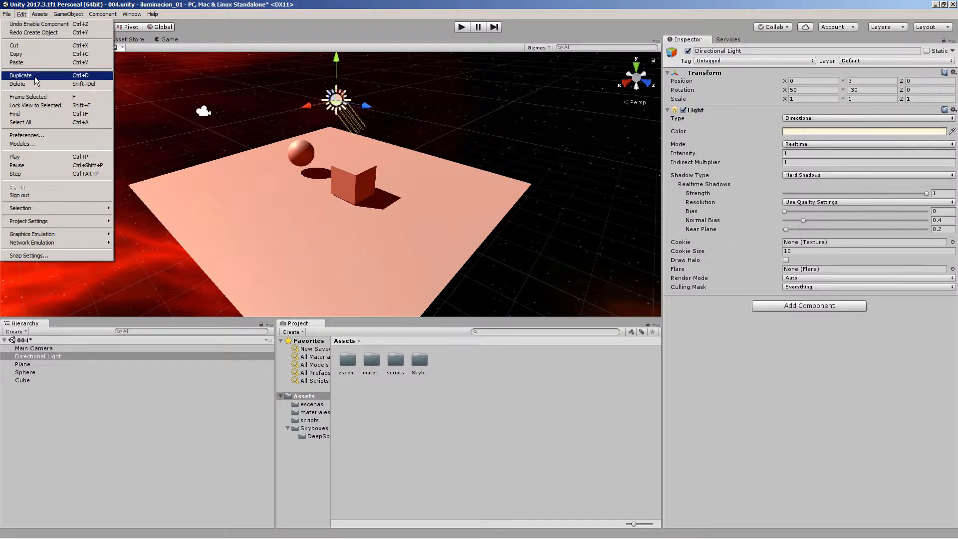
left_click(66, 76)
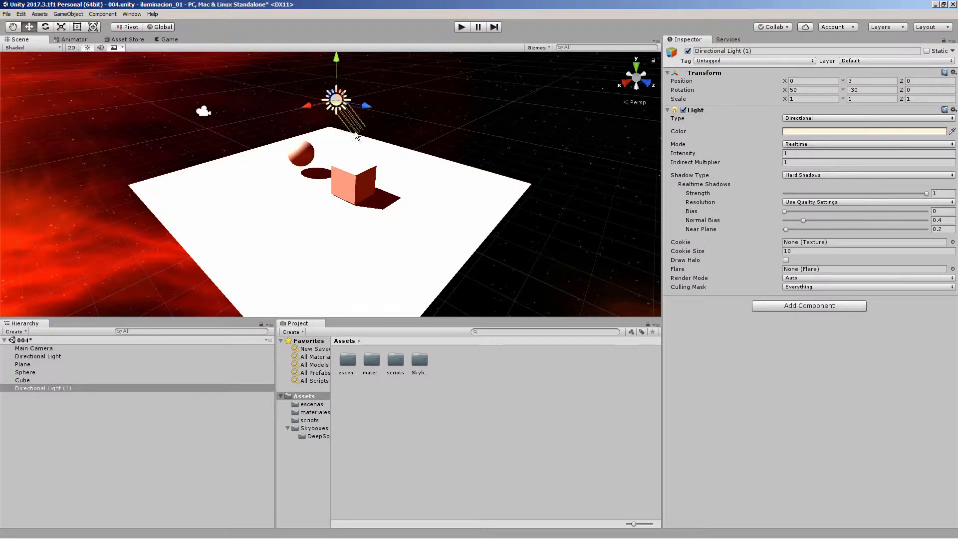
left_click_drag(307, 105, 264, 119)
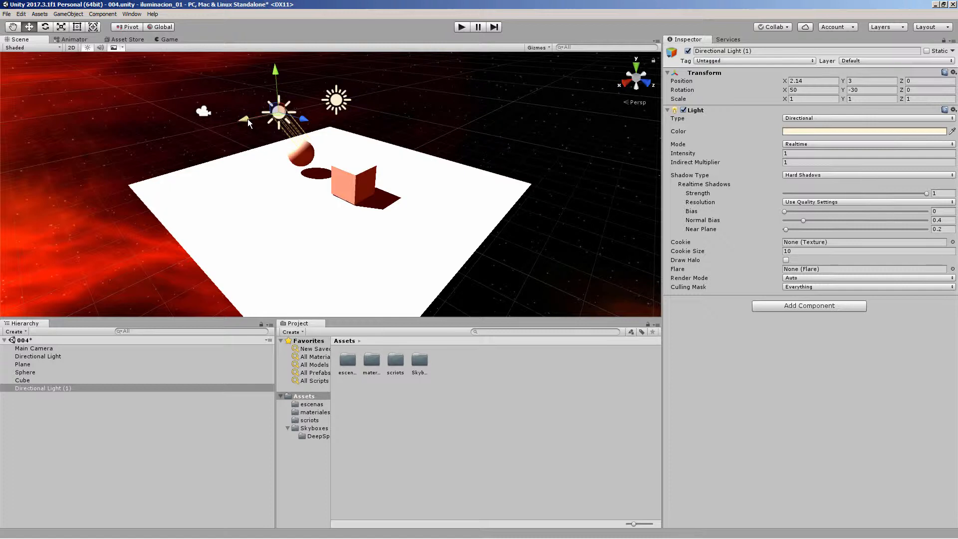
- Duplicate the copied directional light, move the new one to about X 4.29 and save the scene
key("ctrl+d")
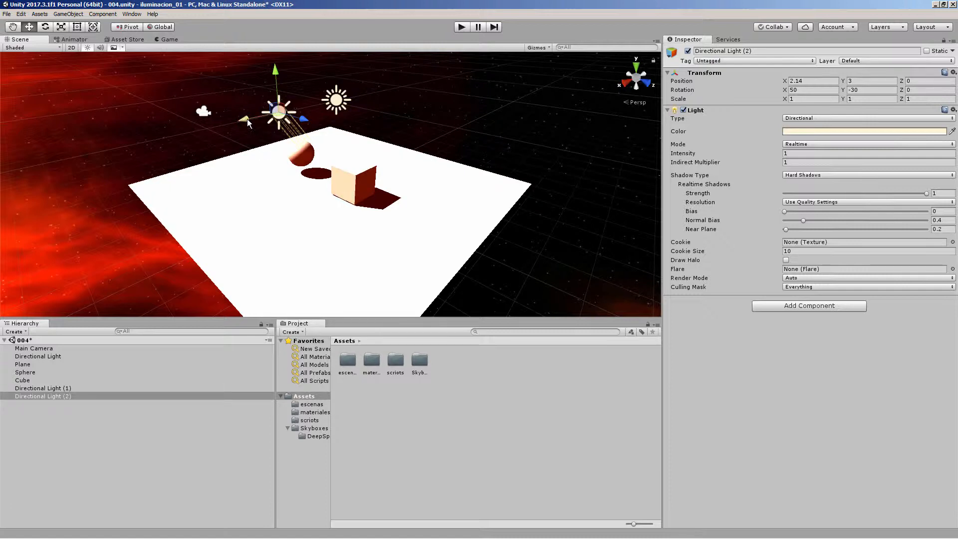
left_click_drag(247, 119, 184, 139)
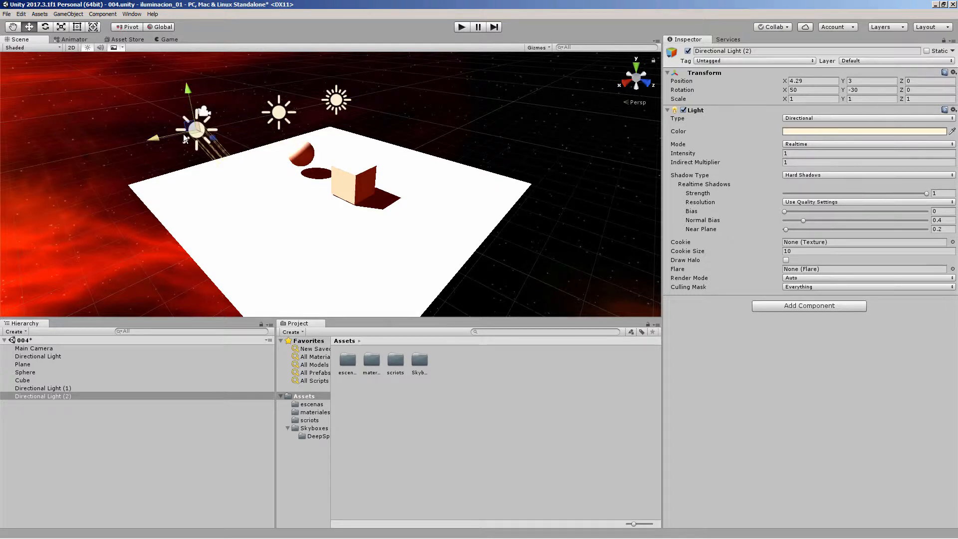
key("ctrl+s")
- Change the light type of Directional Light (1) to Spot
left_click(278, 111)
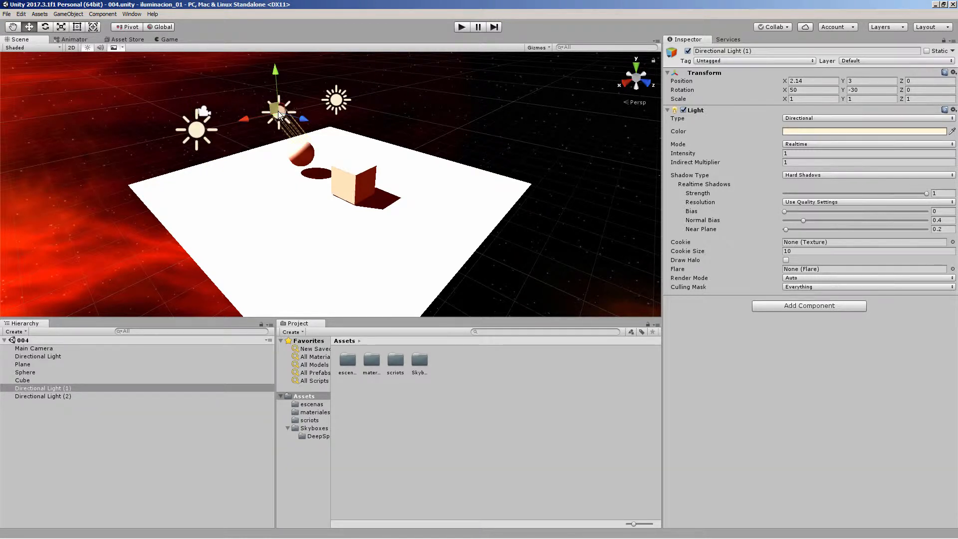
left_click(906, 118)
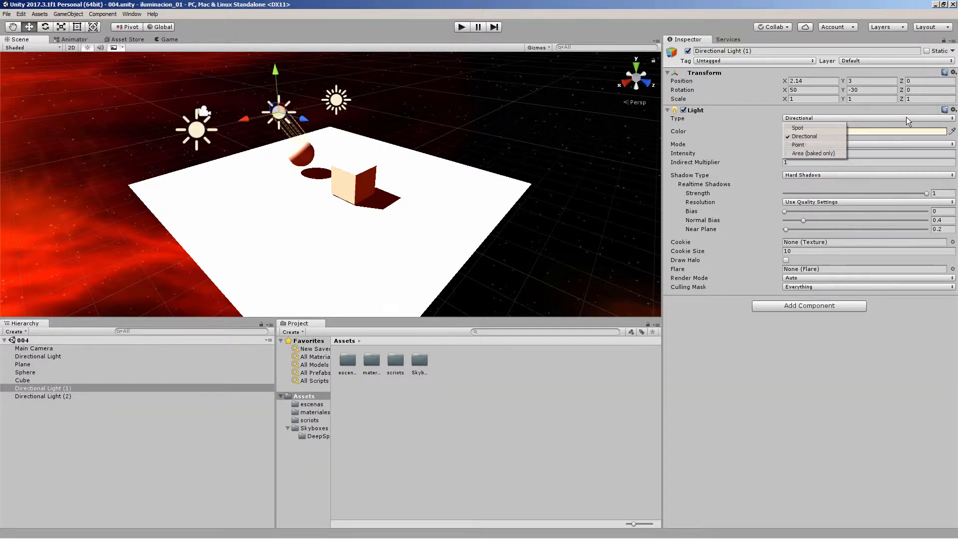
left_click(825, 130)
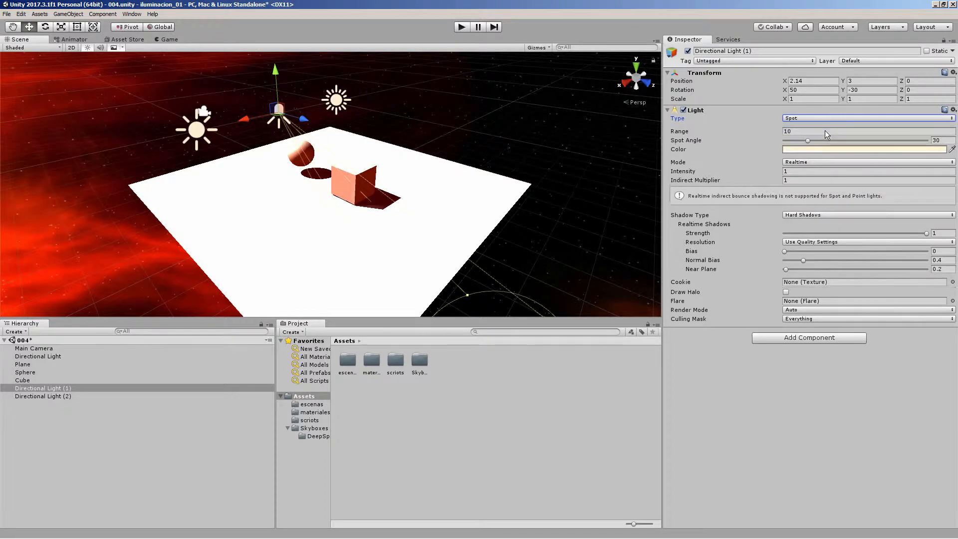
- Change the light type of Directional Light (2) to Point
left_click(196, 129)
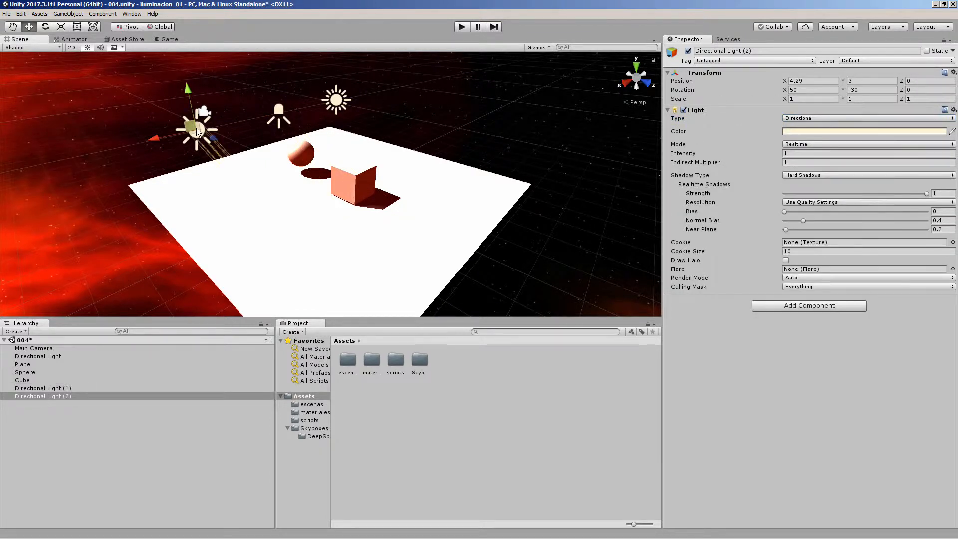
left_click(898, 119)
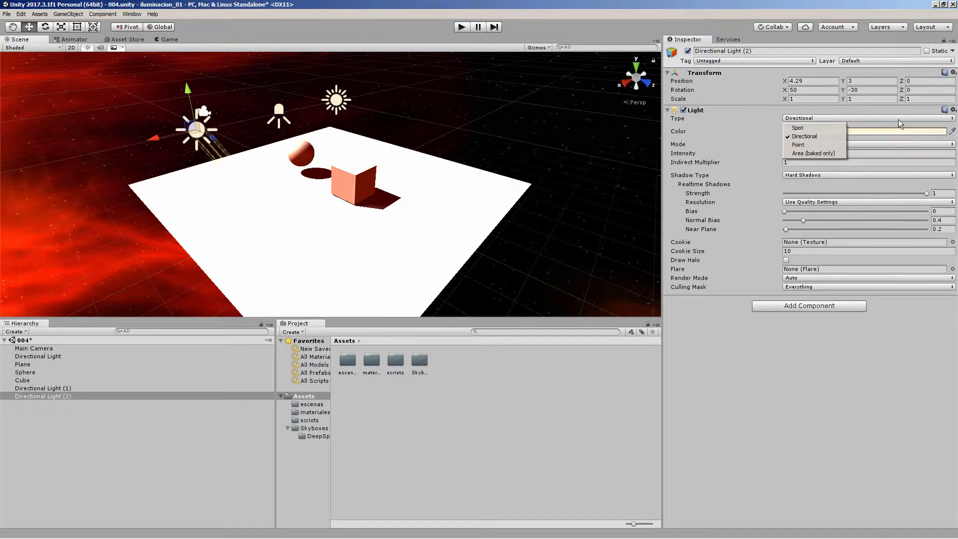
left_click(812, 146)
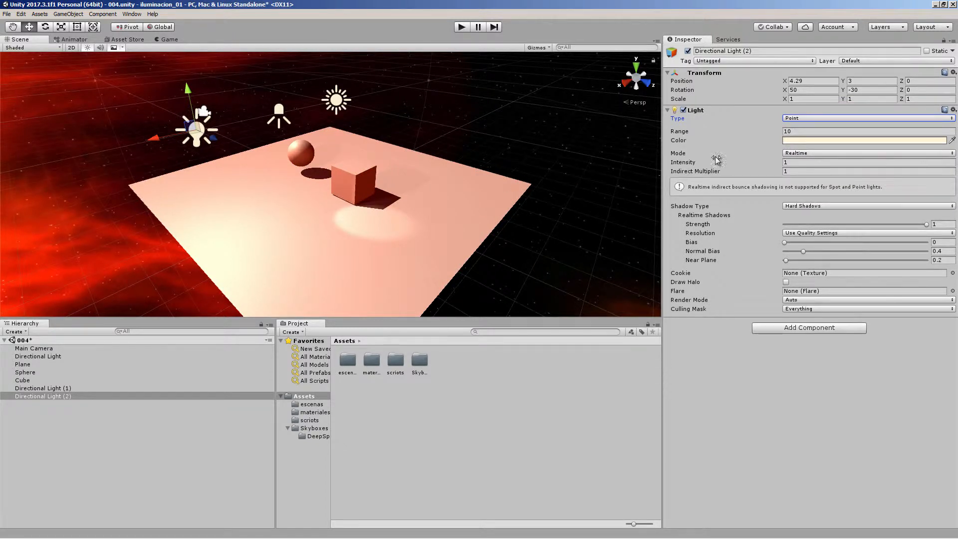
- Disable the Light component on both the point light and the spot light
left_click(683, 110)
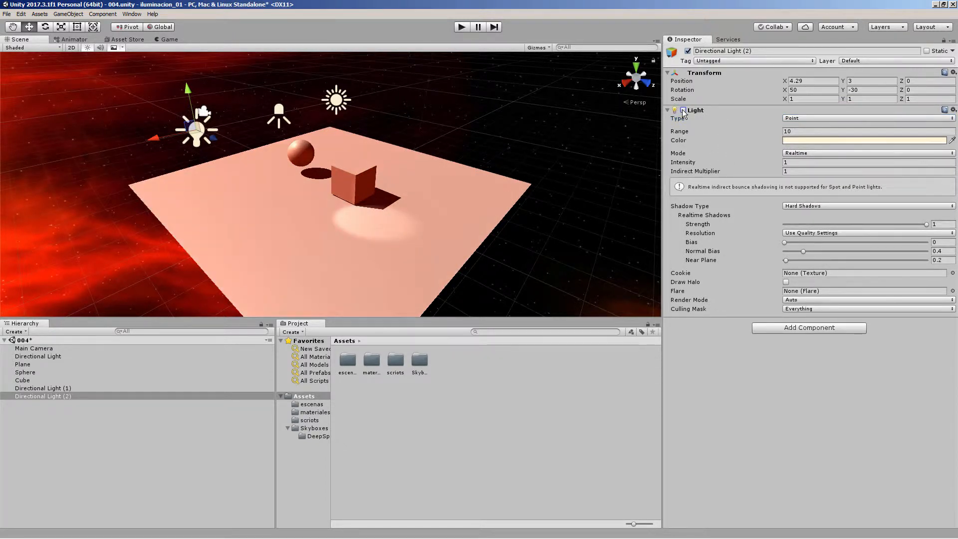
left_click(280, 112)
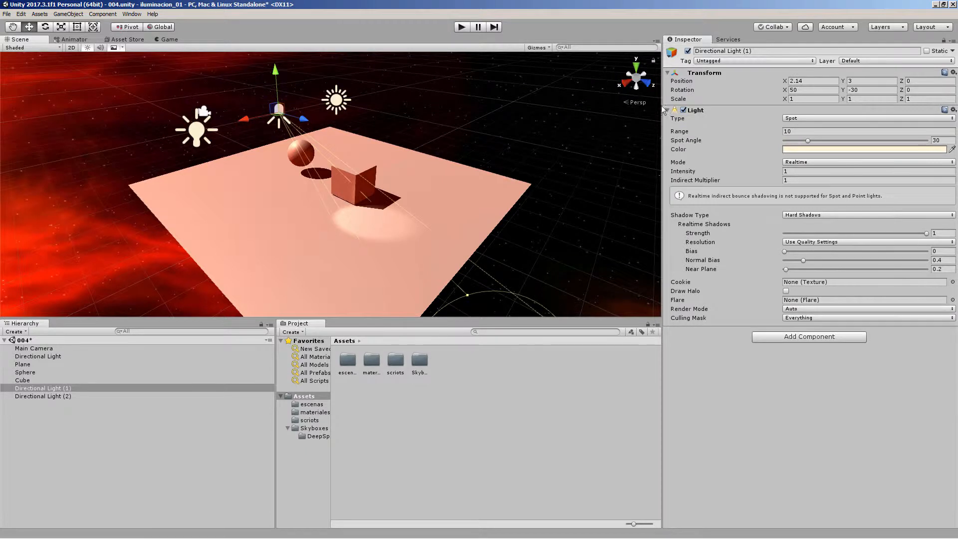
left_click(683, 111)
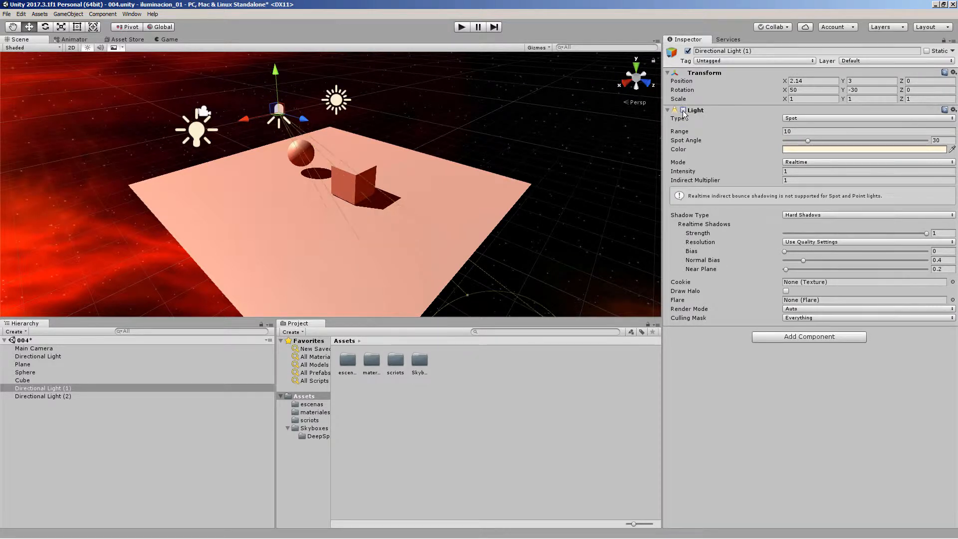
- Move the original Directional Light around the scene, leaving it behind the plane at about X -2.59, Y 3.015, Z 2.49
left_click(339, 100)
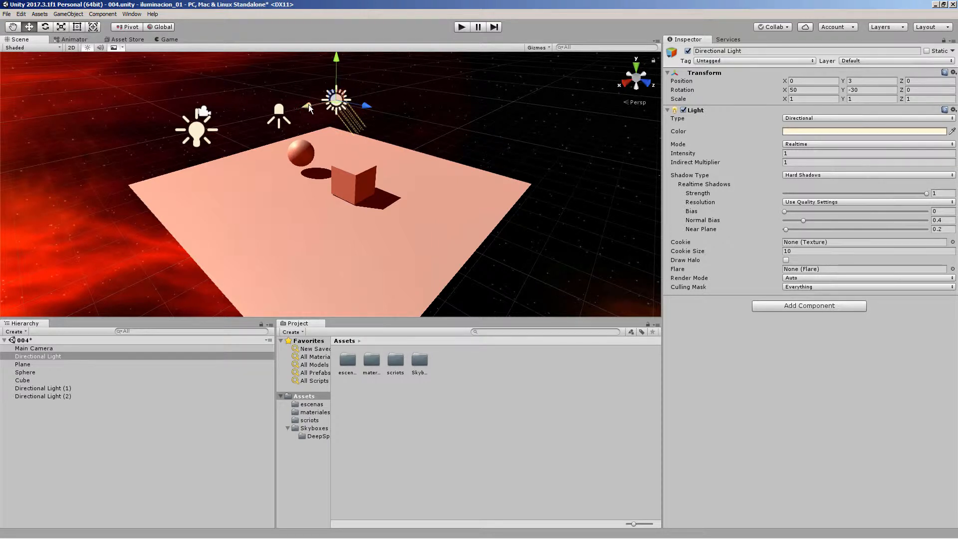
left_click_drag(308, 105, 105, 142)
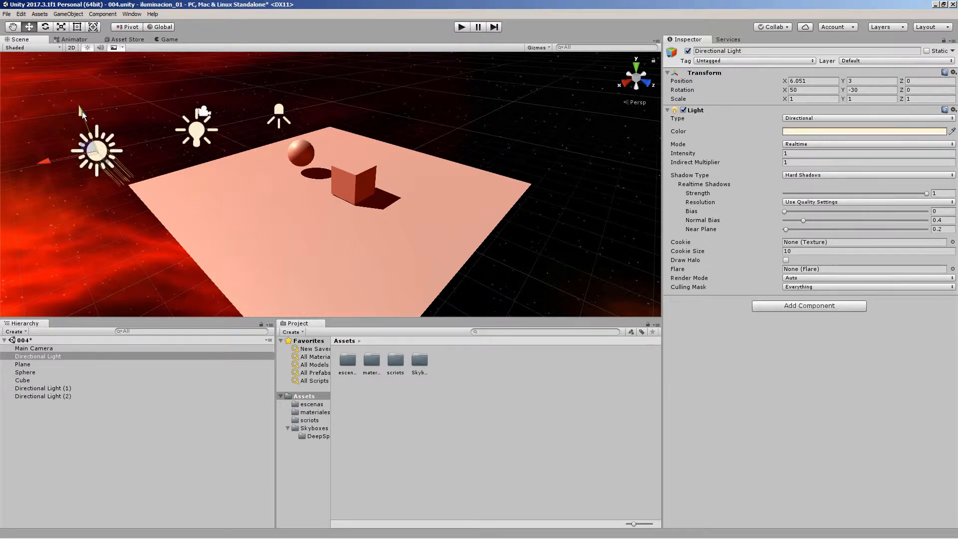
left_click_drag(82, 112, 57, 63)
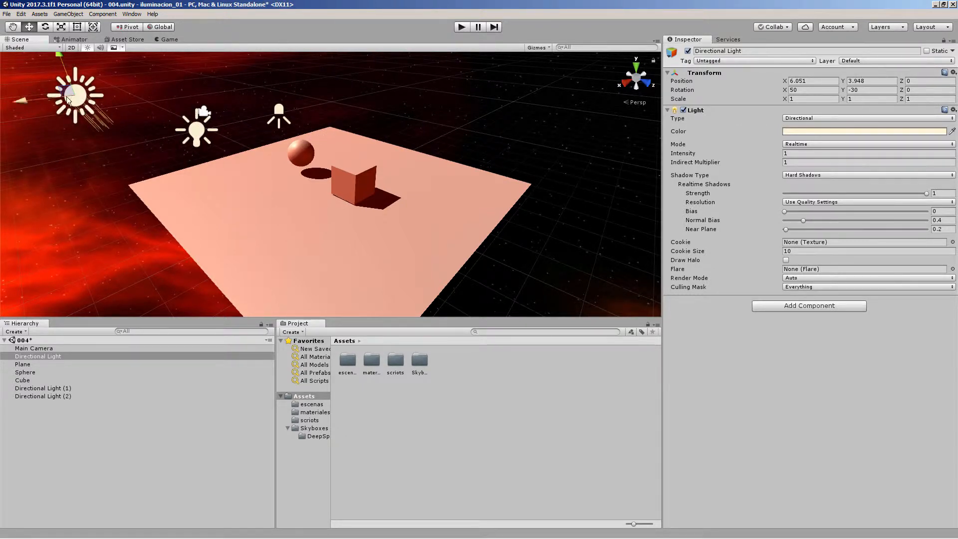
left_click_drag(57, 53, 80, 106)
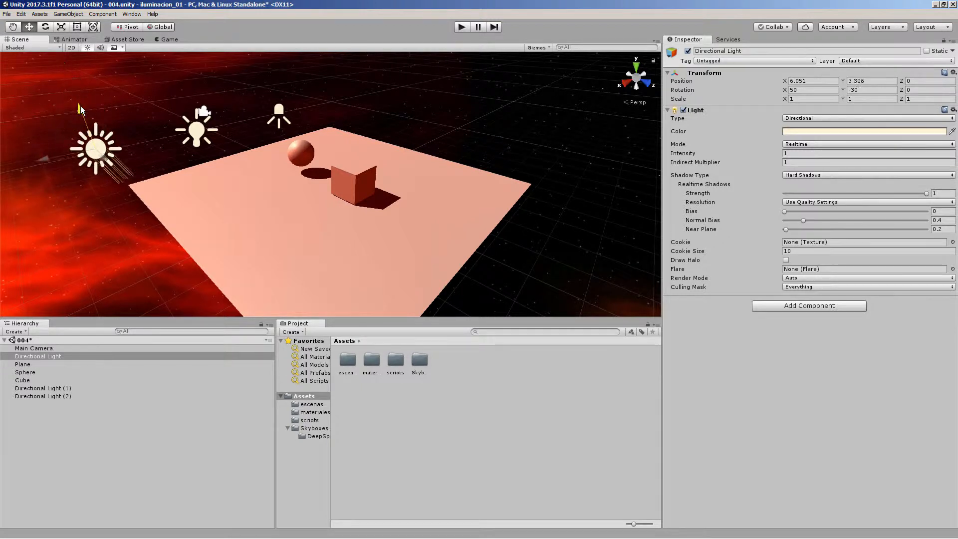
left_click_drag(39, 161, 501, 144)
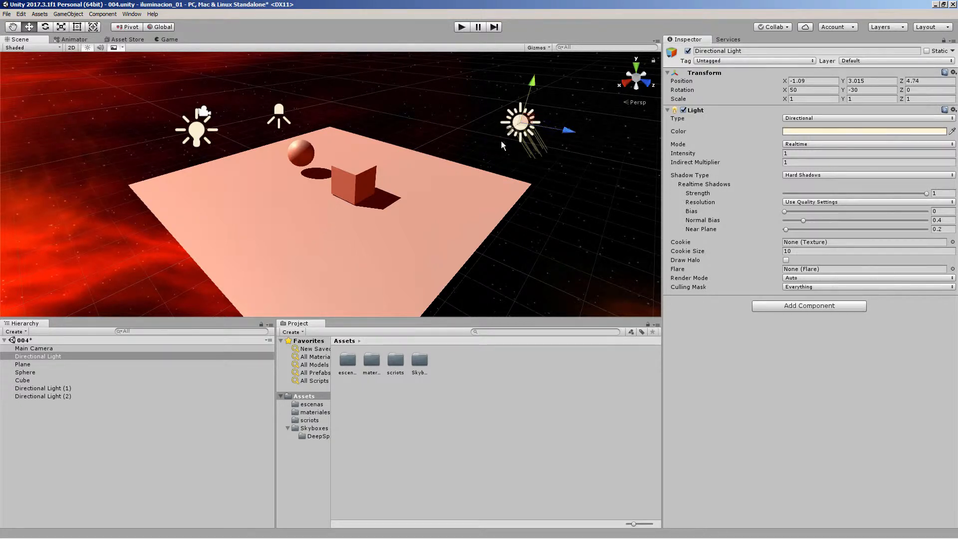
left_click_drag(568, 131, 334, 94)
left_click_drag(390, 90, 492, 105)
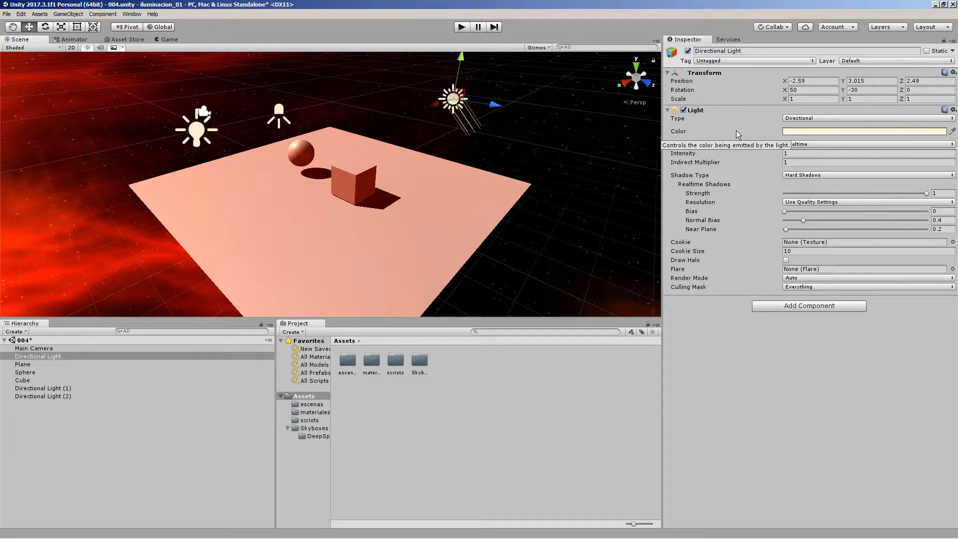
- Rotate the Directional Light around the Y axis to about 127.26 degrees and save the scene
left_click(45, 27)
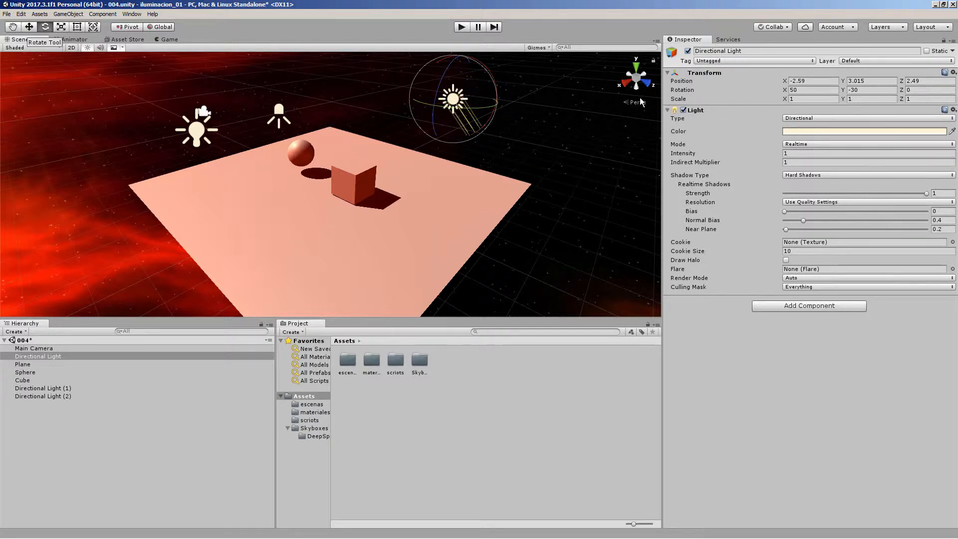
mouse_move(493, 107)
left_mouse_down()
mouse_move(409, 116)
mouse_move(448, 123)
mouse_move(370, 114)
mouse_move(451, 117)
mouse_move(381, 112)
left_mouse_up()
key("ctrl+s")
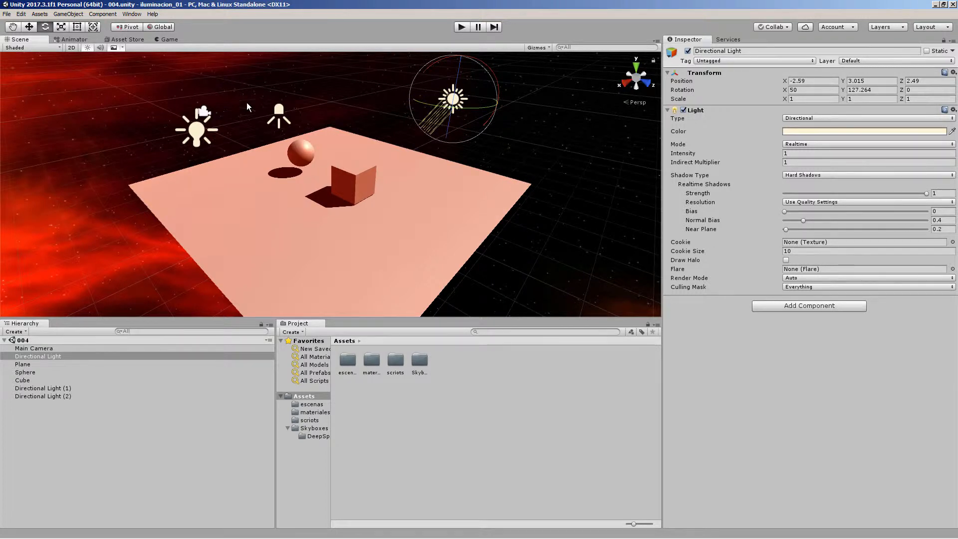
- Enable the spot light's Light component and disable the Directional Light's Light component
left_click(280, 109)
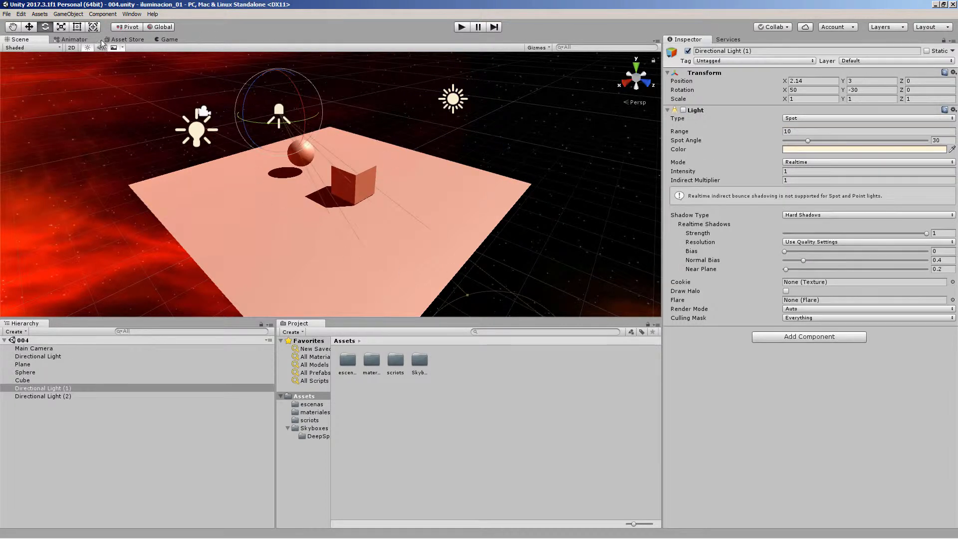
left_click(28, 29)
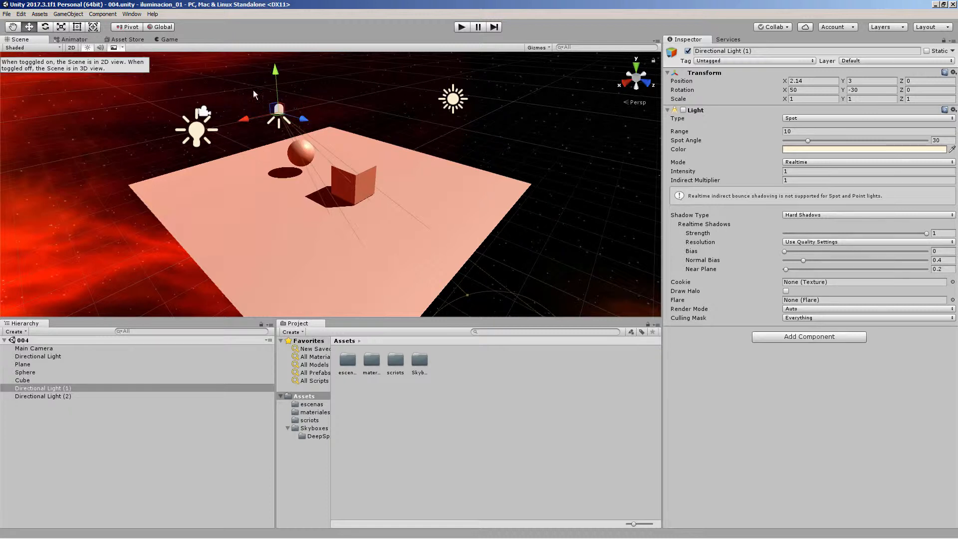
left_click(683, 111)
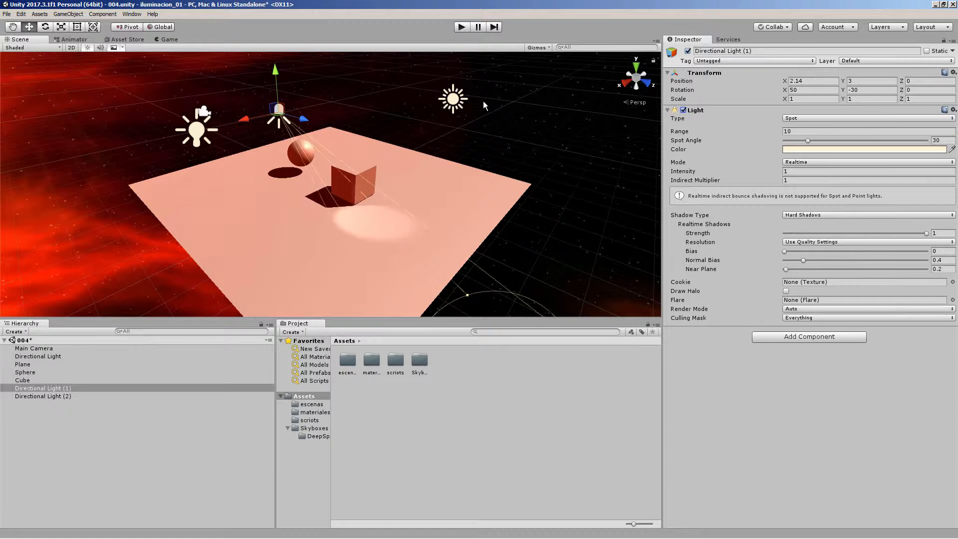
left_click(454, 100)
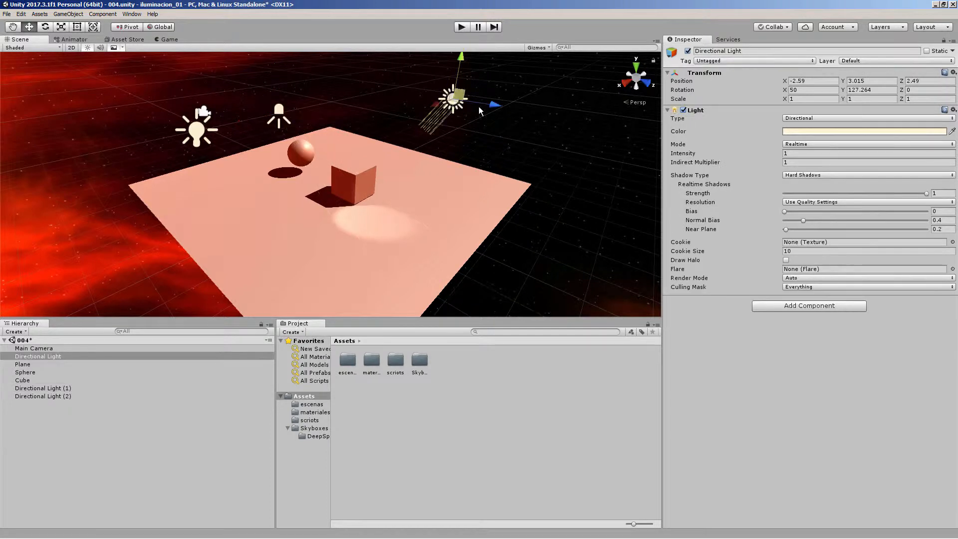
left_click(684, 110)
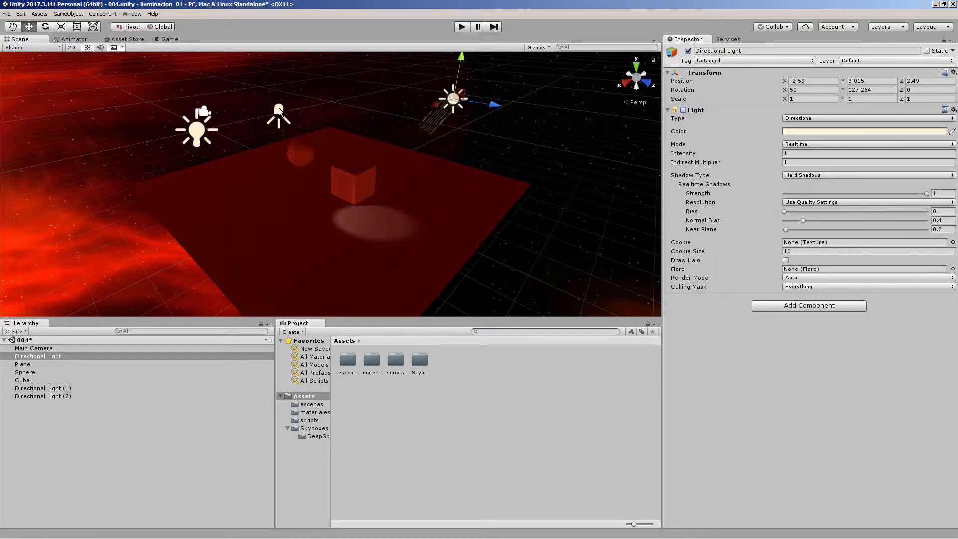
- Raise the spot light and shift it along X to about X 3.1, Y 4.73
left_click(280, 109)
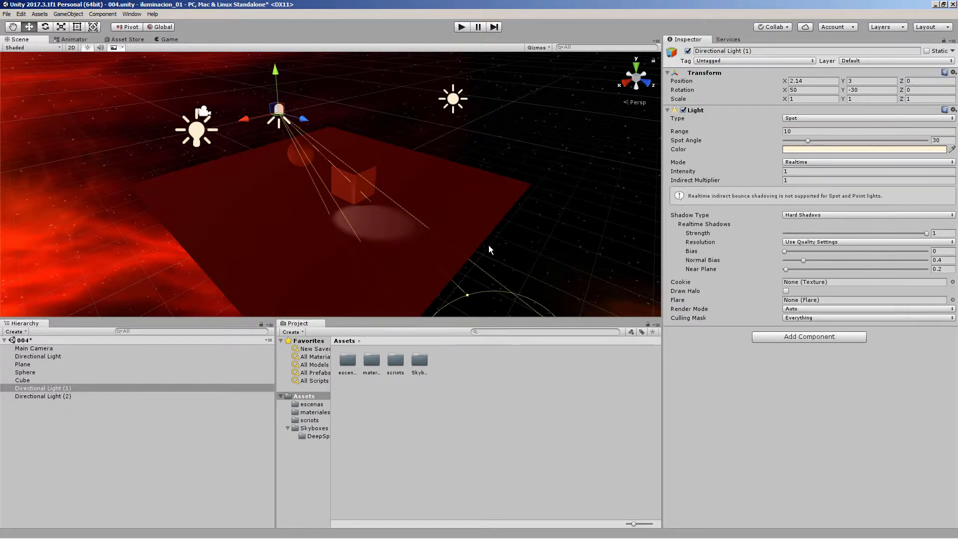
scroll(488, 244, "up", 2)
scroll(489, 244, "down", 3)
scroll(489, 244, "down", 5)
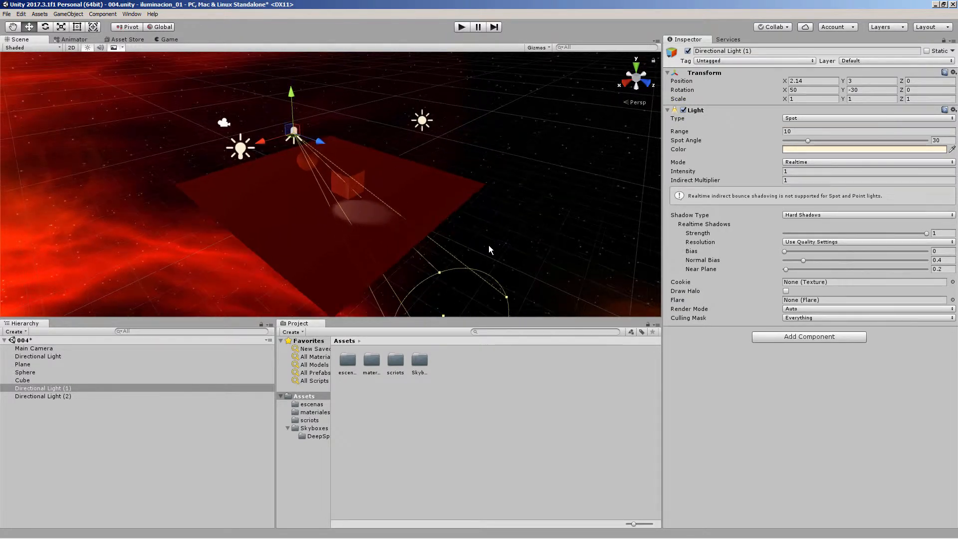
scroll(488, 246, "up", 2)
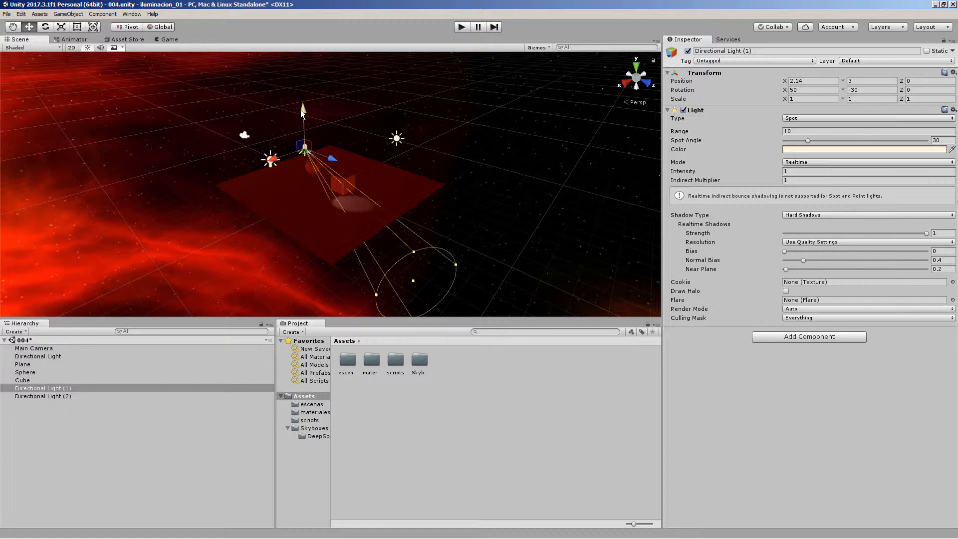
left_click_drag(302, 109, 253, 102)
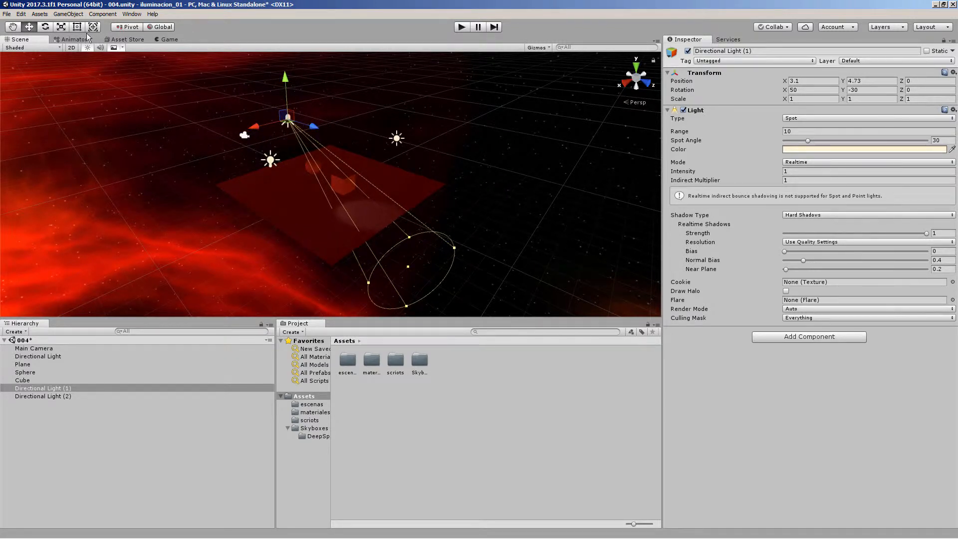
- Rotate the spot light around Y to about -78.71 degrees and widen its Spot Angle to about 55.6
left_click(45, 27)
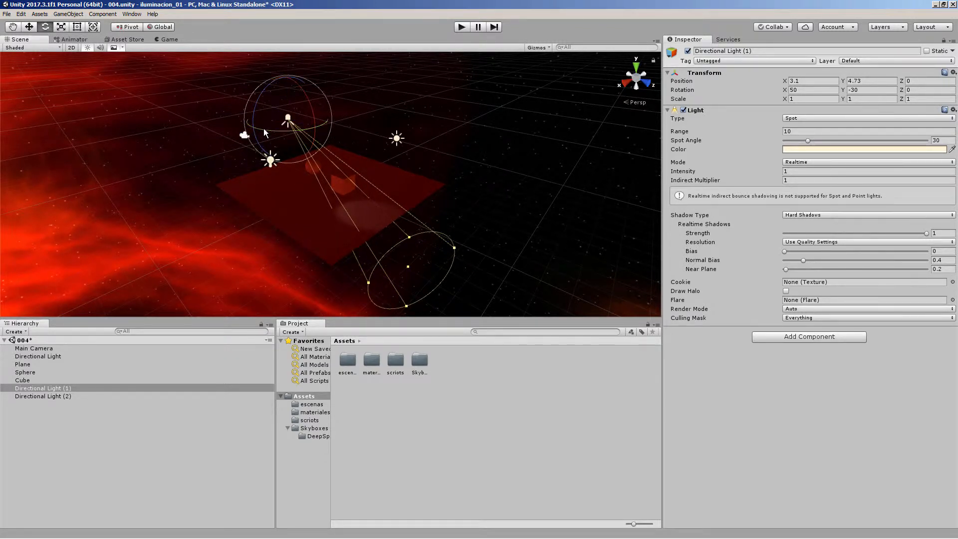
left_click_drag(263, 128, 328, 90)
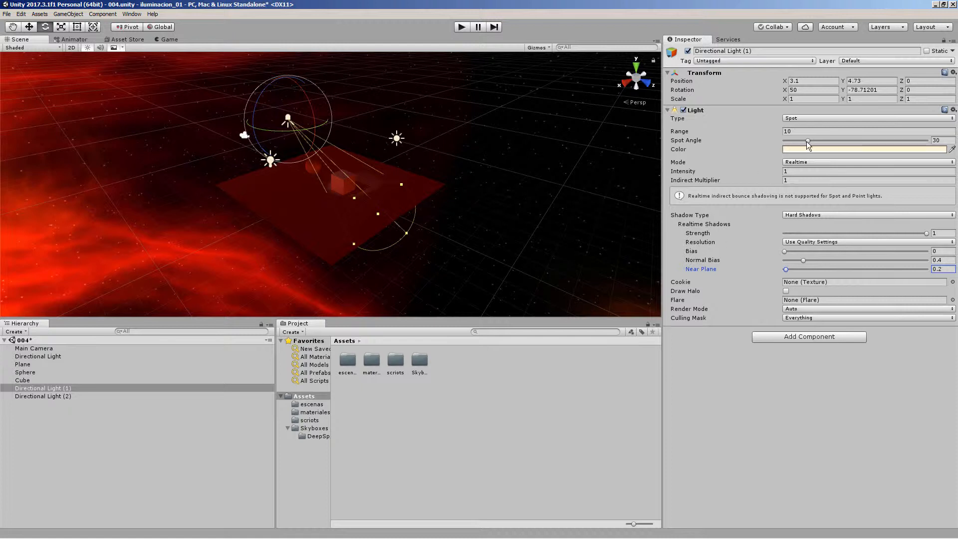
left_click_drag(807, 142, 828, 143)
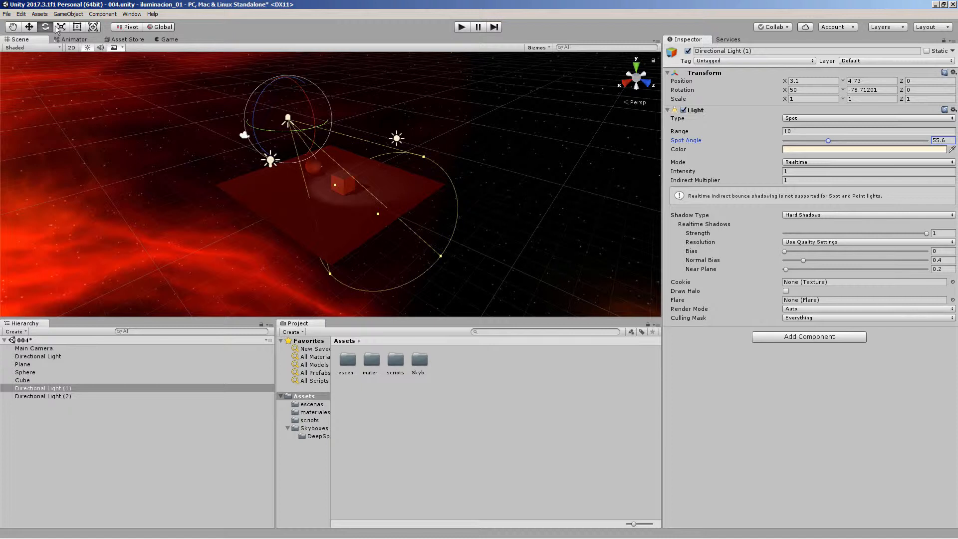
- Reposition the spot light to about Y 3.24, Z 0.92 so its cone falls on the cube
left_click(28, 27)
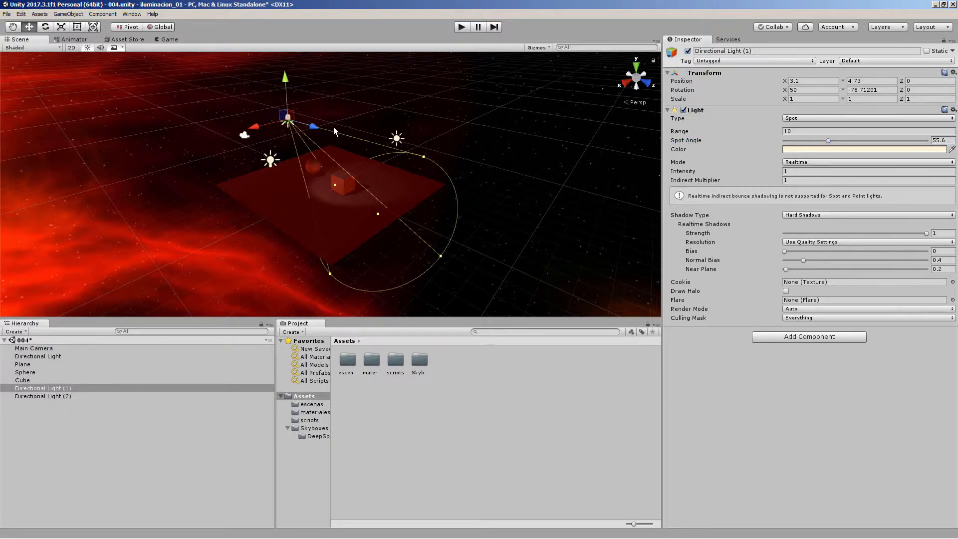
mouse_move(316, 124)
left_mouse_down()
mouse_move(333, 133)
mouse_move(321, 123)
left_mouse_up()
left_click_drag(310, 85, 311, 126)
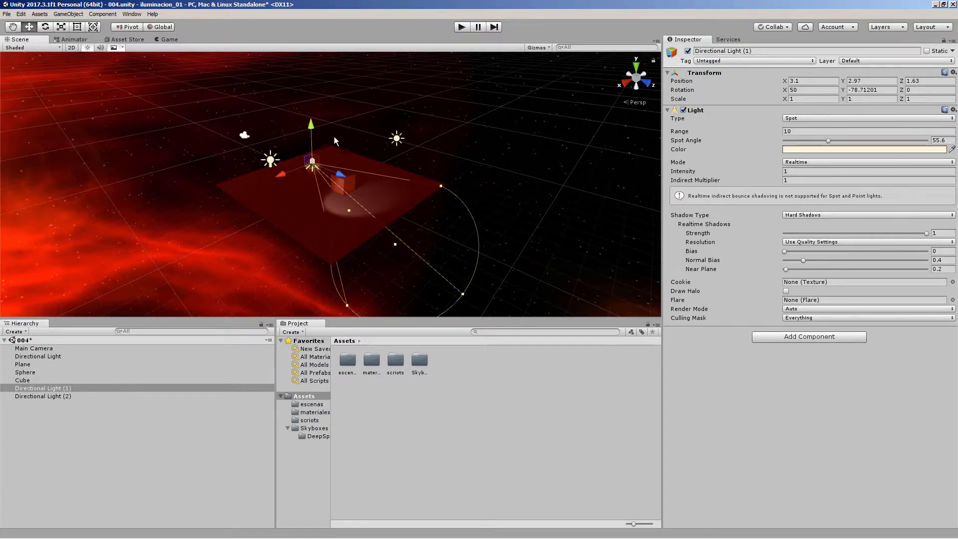
left_click_drag(341, 172, 334, 162)
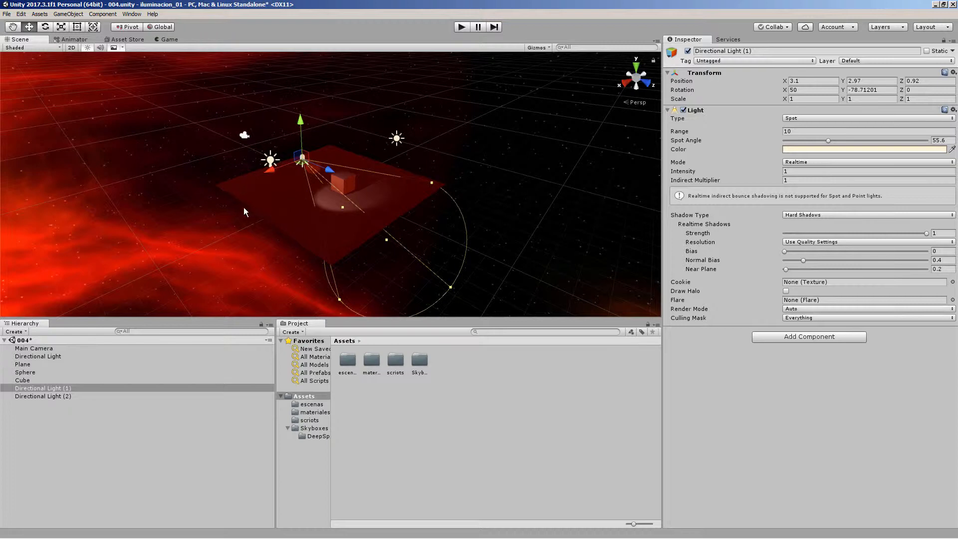
key("alt")
left_click_drag(166, 202, 395, 226, "alt")
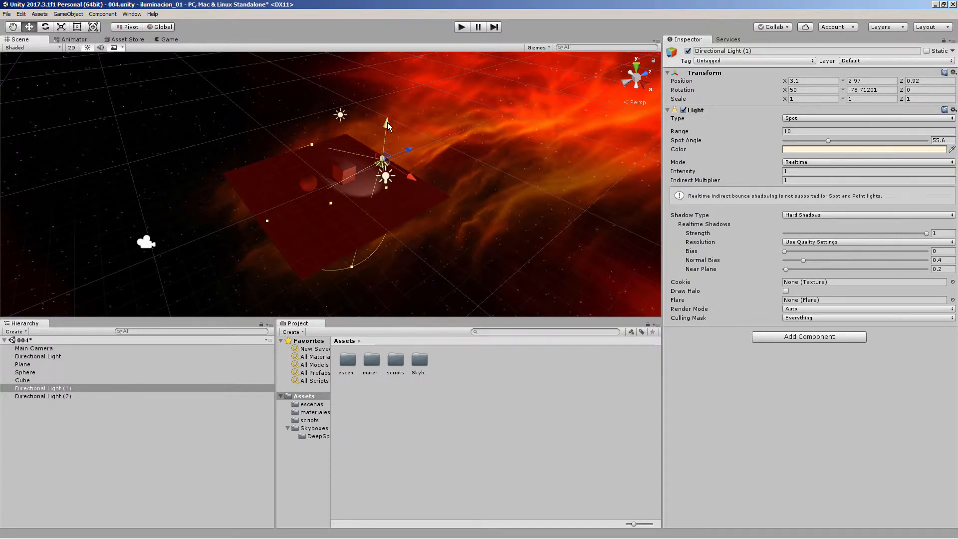
left_click_drag(387, 125, 310, 113)
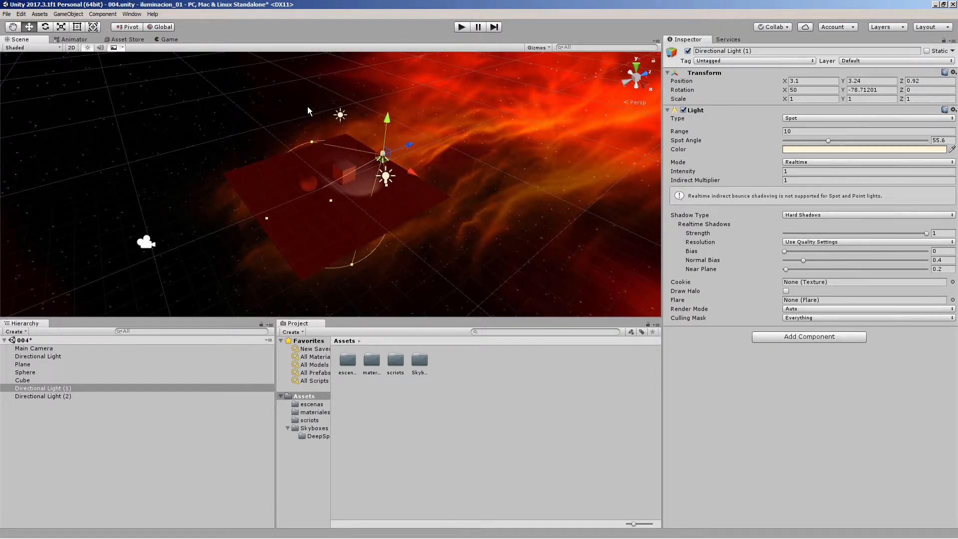
- Disable the spot light's Light component and select the original Directional Light
left_click(683, 109)
left_click(339, 114)
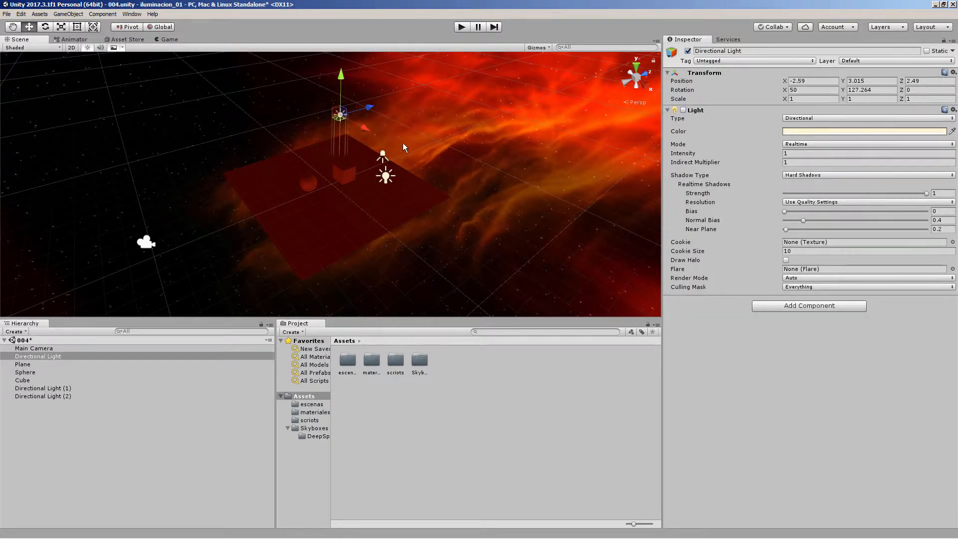
- Raise the original Directional Light to about Y 3.43 and enable its Light component
mouse_move(340, 74)
left_mouse_down()
mouse_move(330, 126)
mouse_move(332, 74)
left_mouse_up()
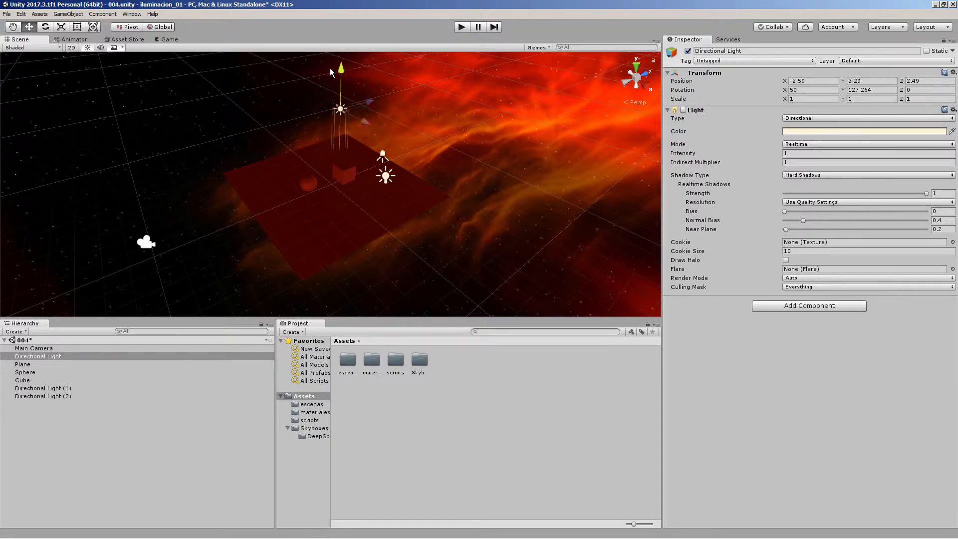
key("alt")
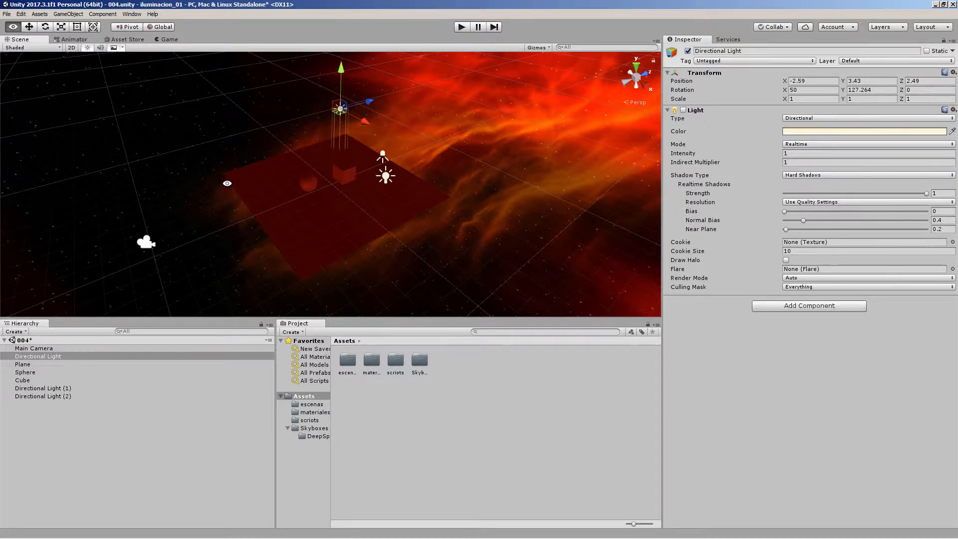
right_click_drag(227, 183, 294, 192, "alt")
left_click_drag(239, 196, 396, 203, "alt")
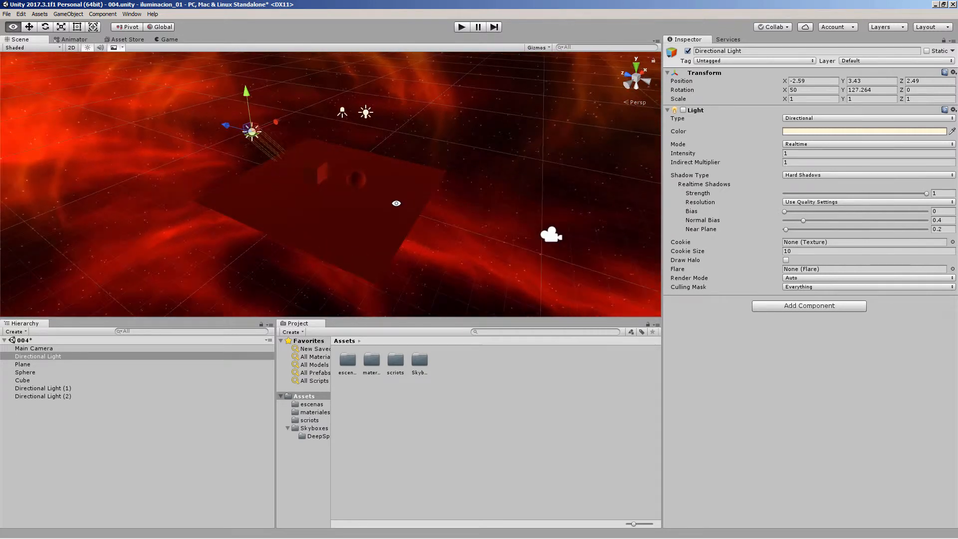
left_click(683, 111)
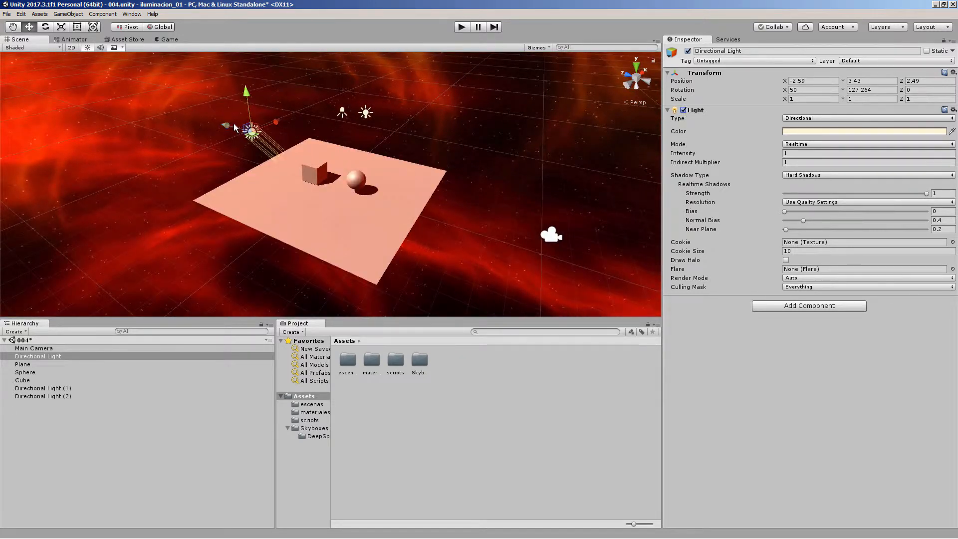
- Move the original Directional Light vertically to about Y 5.65 and disable its Light component
left_click_drag(247, 101, 245, 30)
left_click_drag(205, 493, 286, 534)
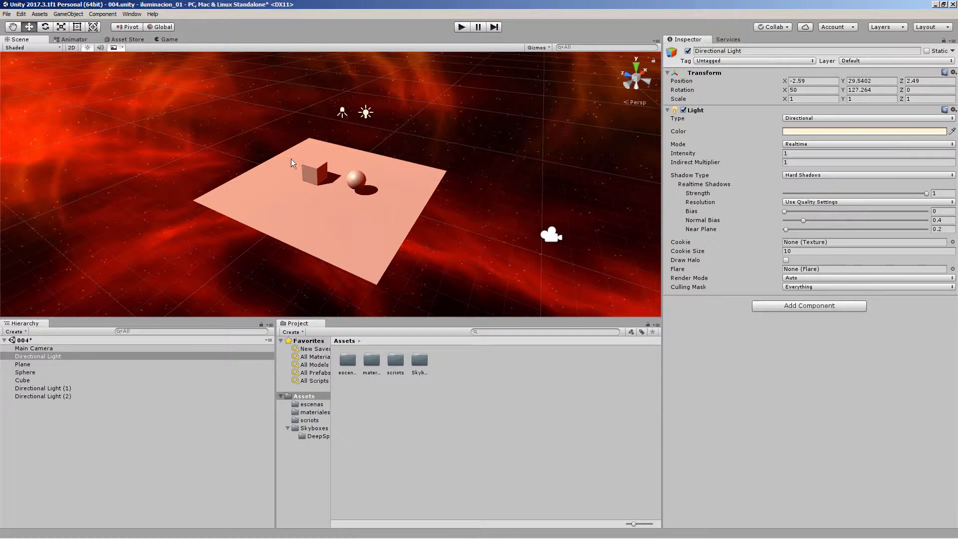
left_click_drag(288, 279, 254, 58)
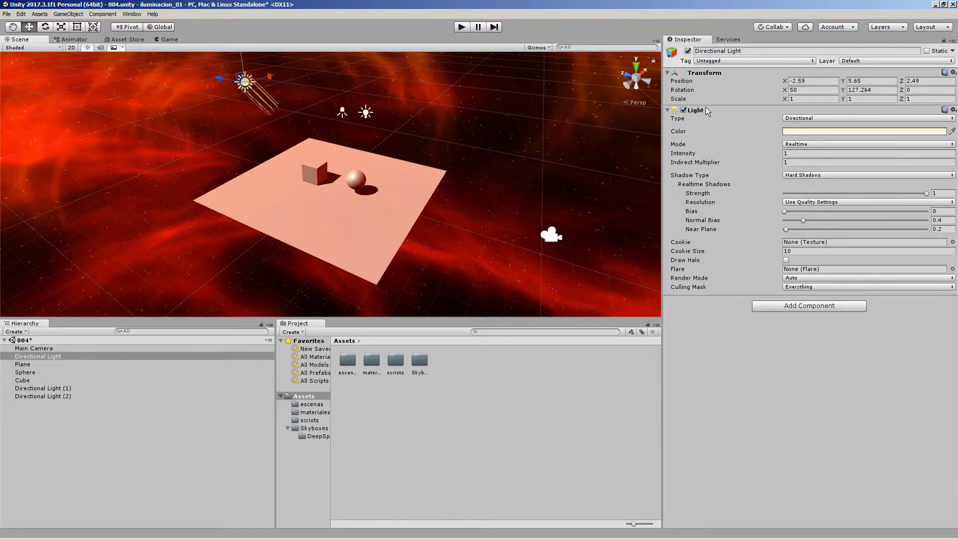
left_click(683, 109)
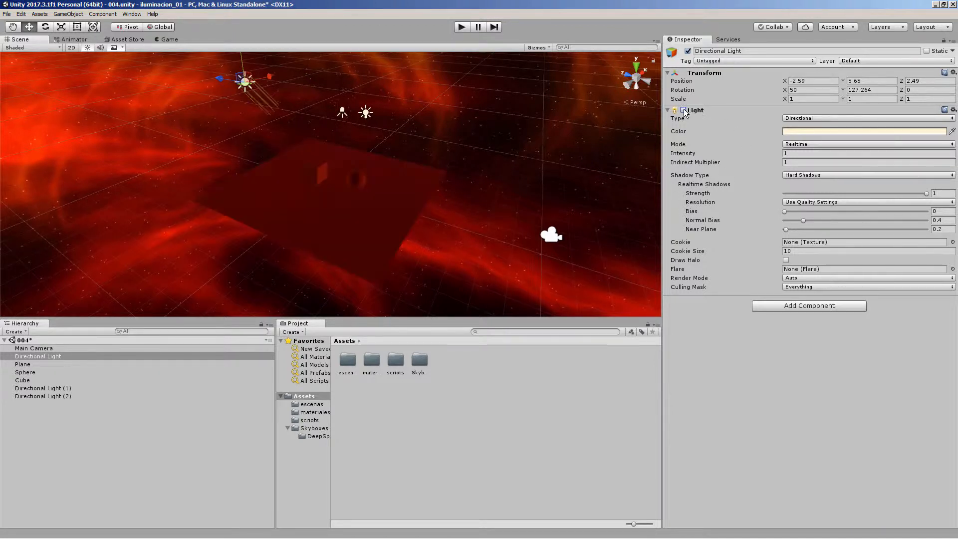
- Enable the point light's Light component and move the light to about Y 3.32, Z -1.37
left_click(366, 114)
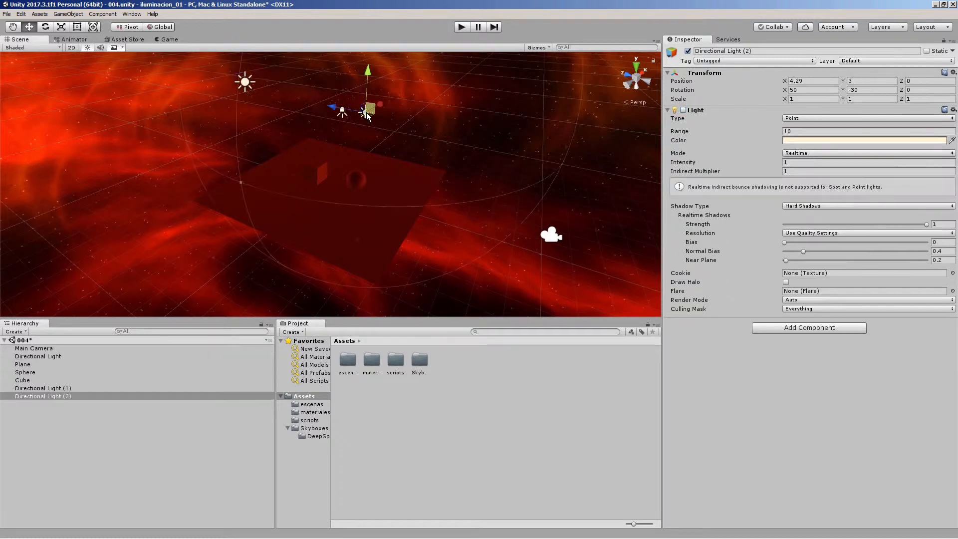
left_click(683, 110)
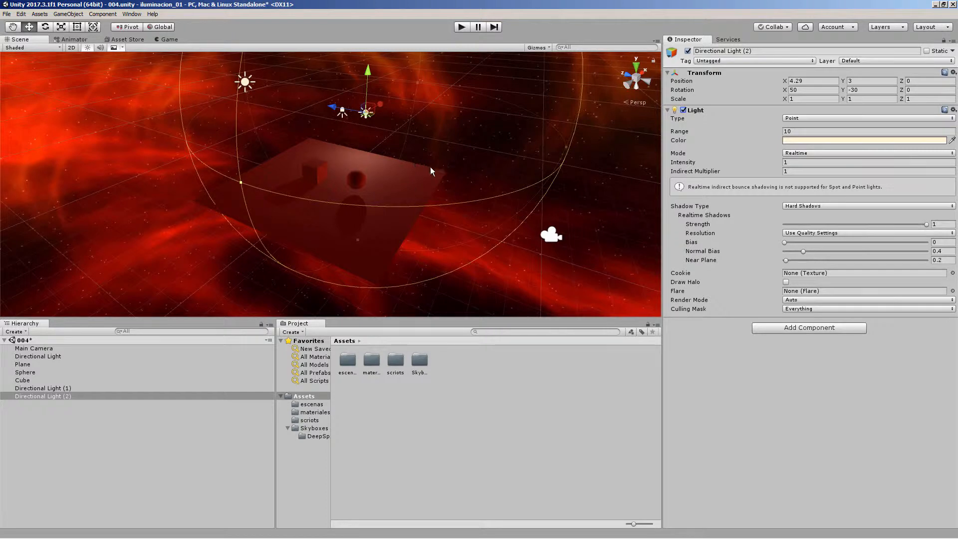
middle_click_drag(407, 159, 387, 164)
scroll(388, 164, "up", 3)
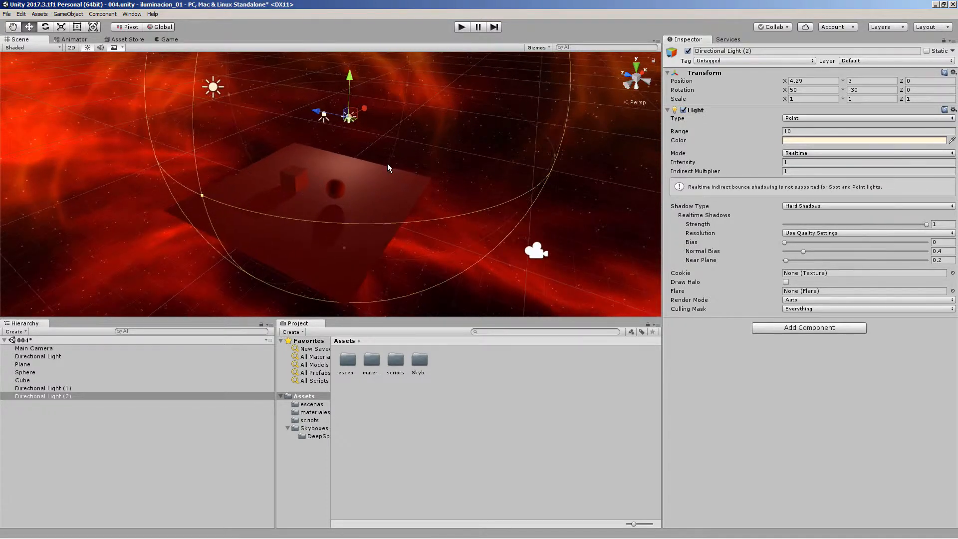
mouse_move(352, 66)
left_mouse_down()
mouse_move(353, 109)
mouse_move(343, 41)
mouse_move(342, 80)
mouse_move(339, 58)
left_mouse_up()
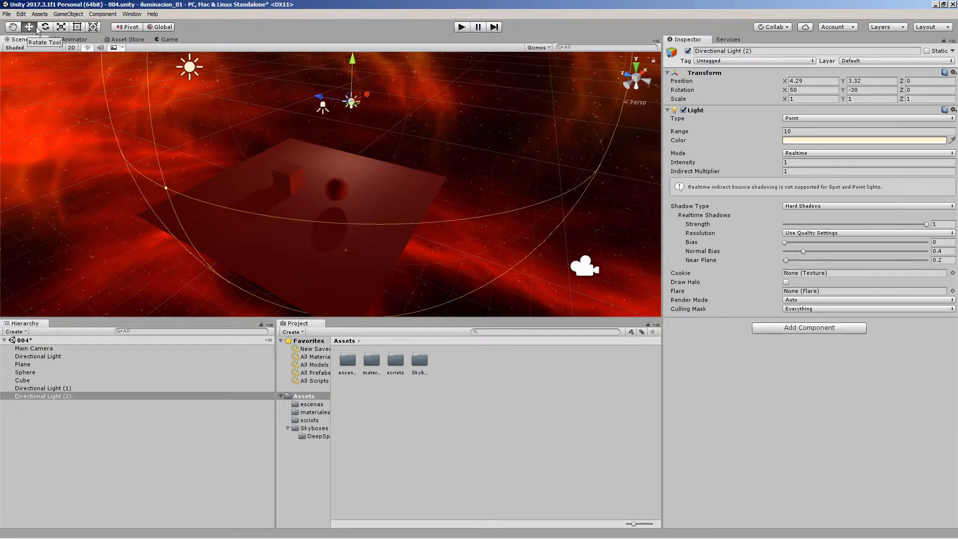
mouse_move(323, 96)
left_mouse_down()
mouse_move(399, 112)
mouse_move(230, 71)
mouse_move(380, 110)
mouse_move(274, 79)
mouse_move(337, 102)
left_mouse_up()
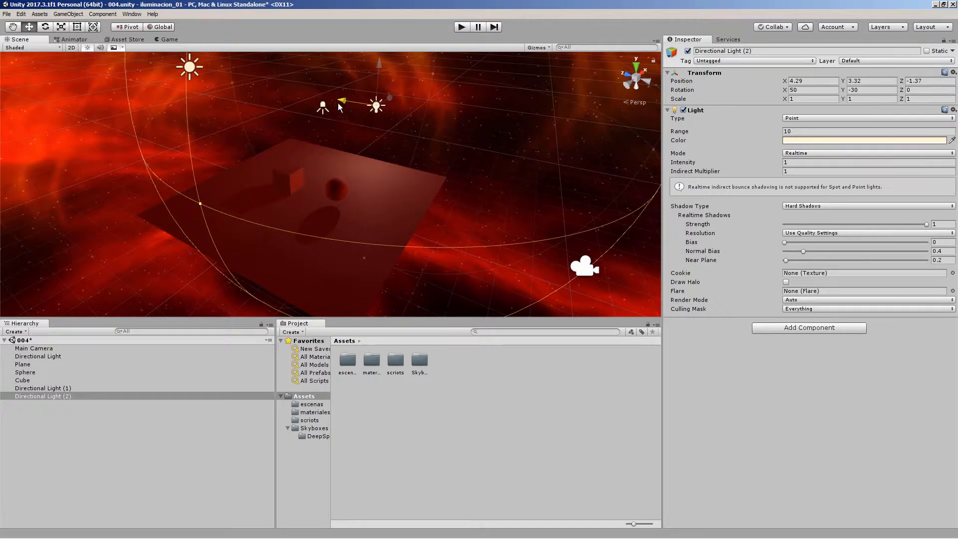
- Rotate the point light around Y to about -64.03 degrees and enlarge its range to about 40.5
left_click(45, 27)
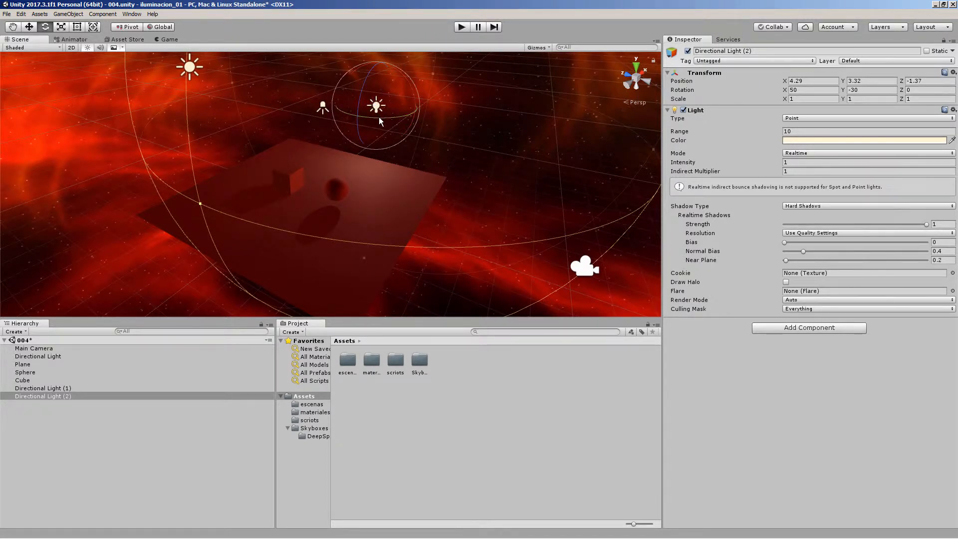
left_click_drag(379, 117, 432, 114)
left_click_drag(200, 204, 343, 88)
left_click_drag(302, 139, 62, 312)
left_click_drag(800, 395, 337, 133)
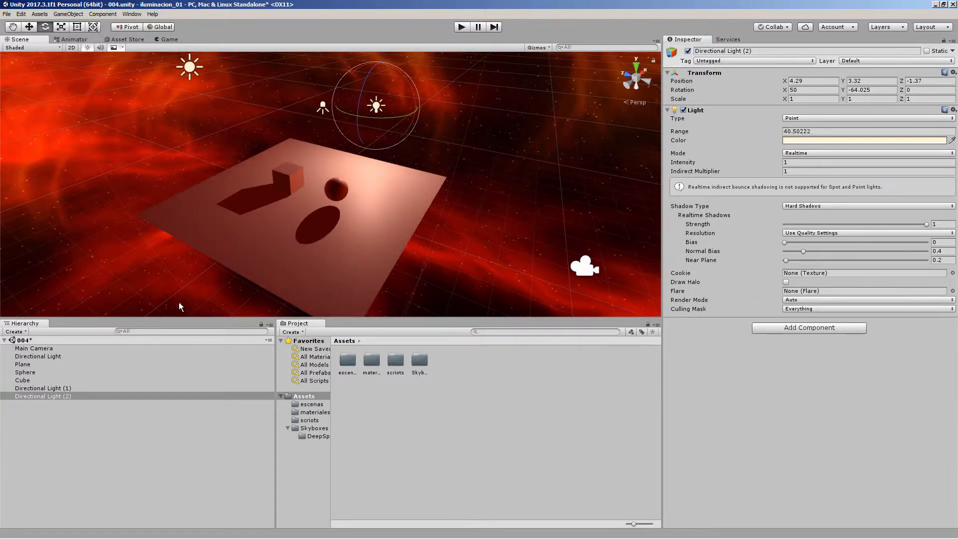
- Reduce the point light's range to about 9.3 and disable its Light component
left_click_drag(180, 305, 143, 327)
left_click_drag(194, 250, 238, 190)
left_click_drag(305, 106, 631, 292)
left_click_drag(544, 61, 580, 192)
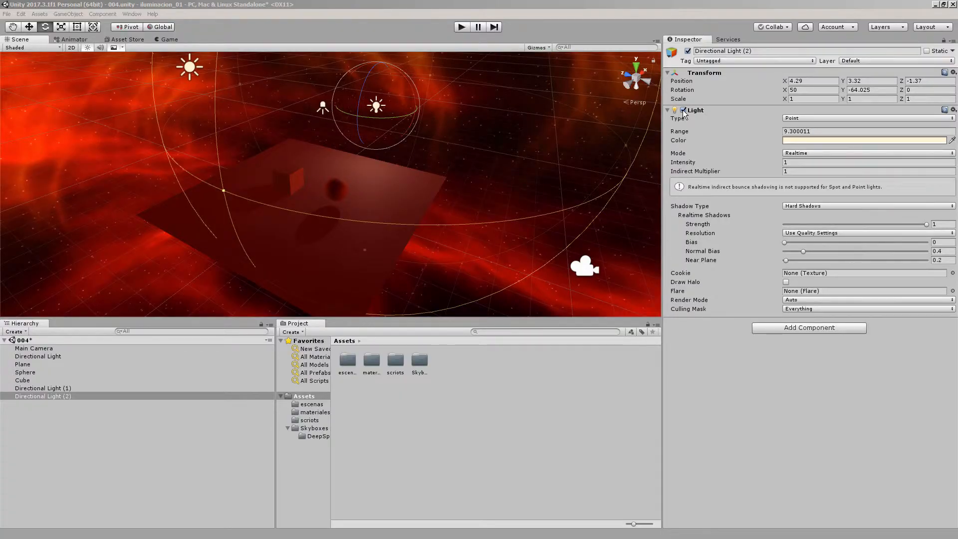
left_click(683, 110)
- Enable the spot light's Light component and extend its range to about 7.35
left_click(321, 104)
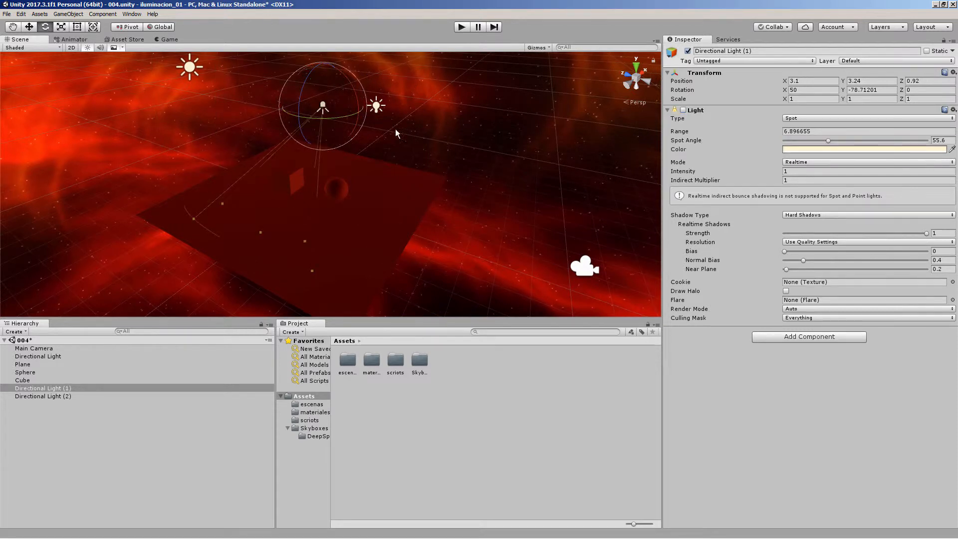
left_click(683, 111)
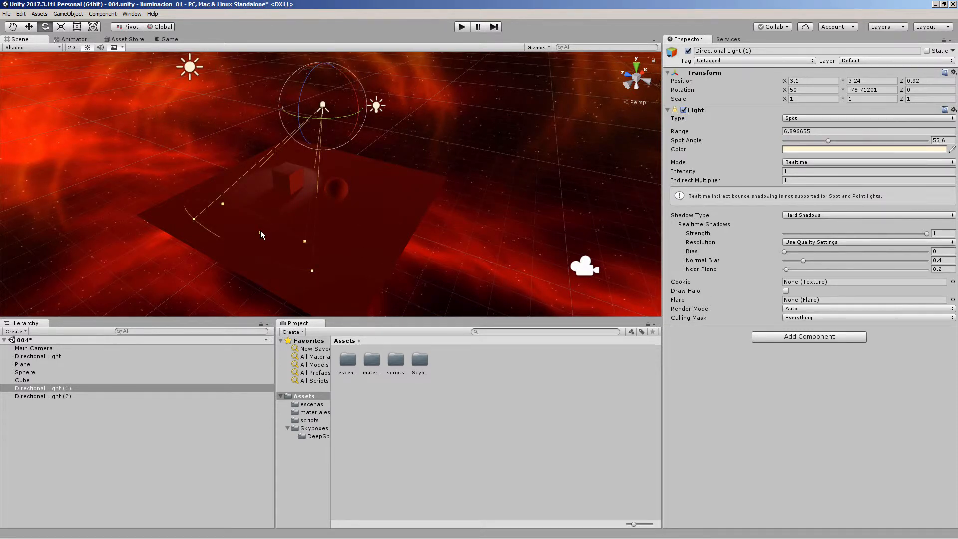
left_click_drag(261, 230, 501, 360)
left_click(190, 68)
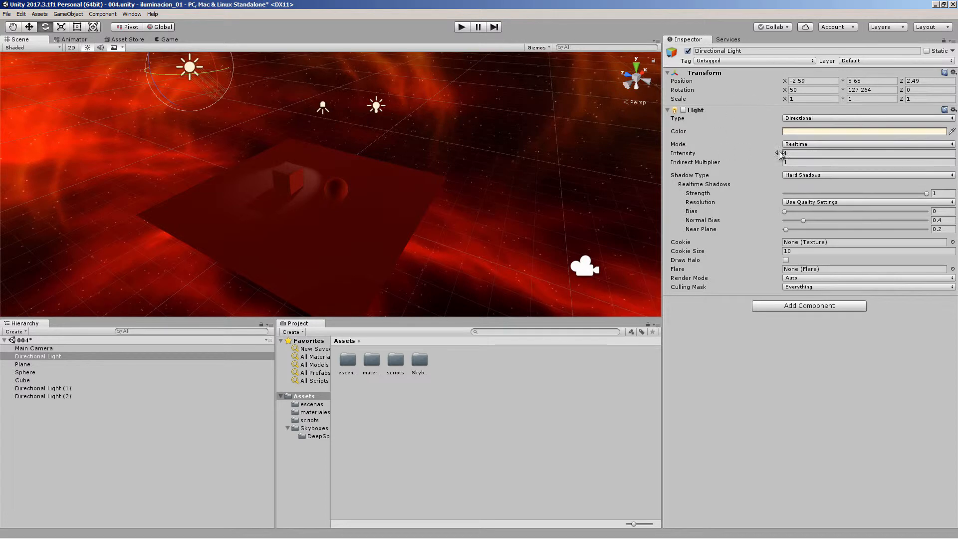
left_click(323, 106)
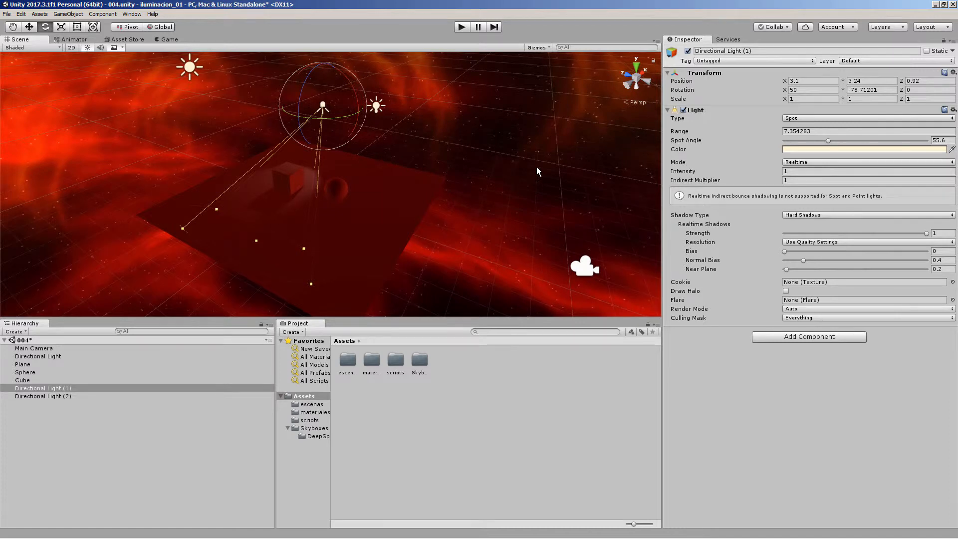
- Select the cube and preview the spot-lit scene in play mode, leaving play mode after checking the camera's framing
left_click(288, 177)
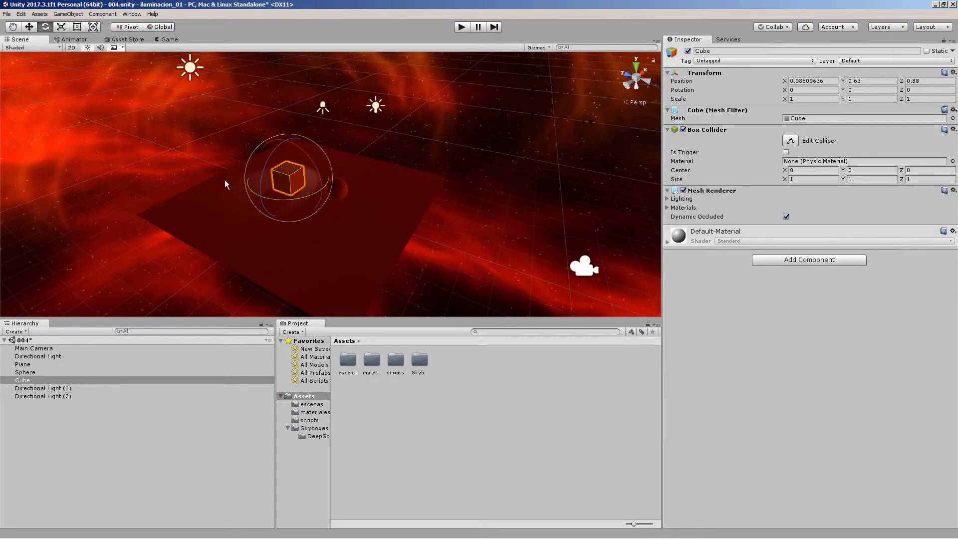
left_click(461, 27)
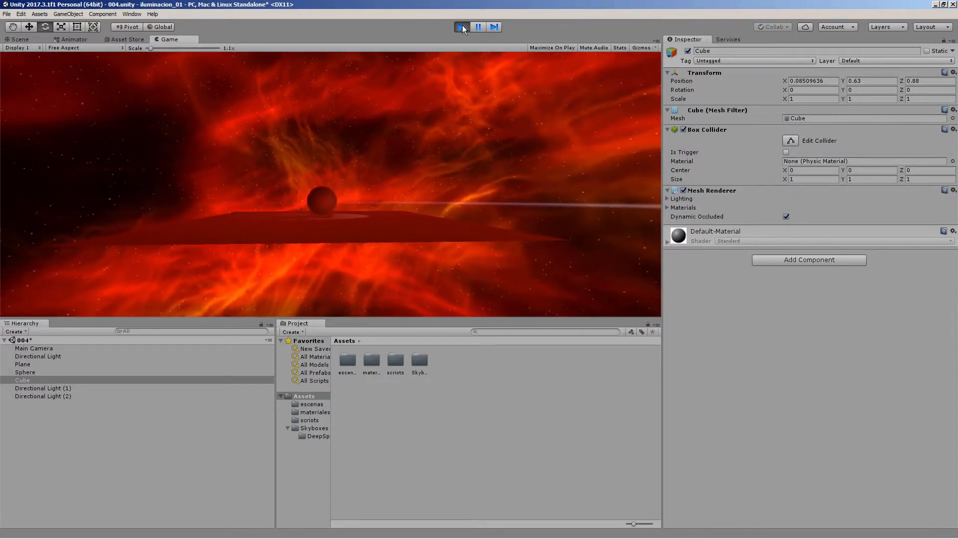
left_click(462, 27)
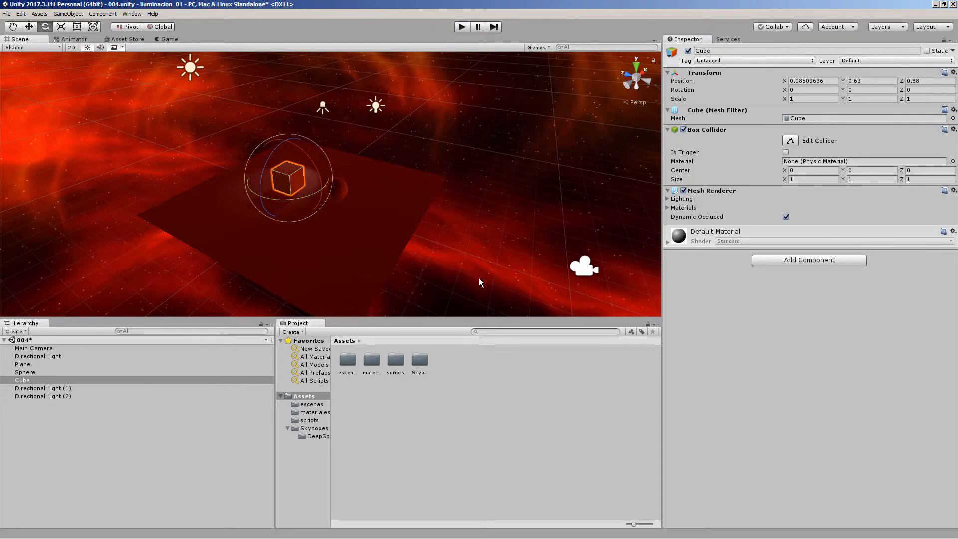
- Align the Main Camera with the current scene view
left_click(587, 270)
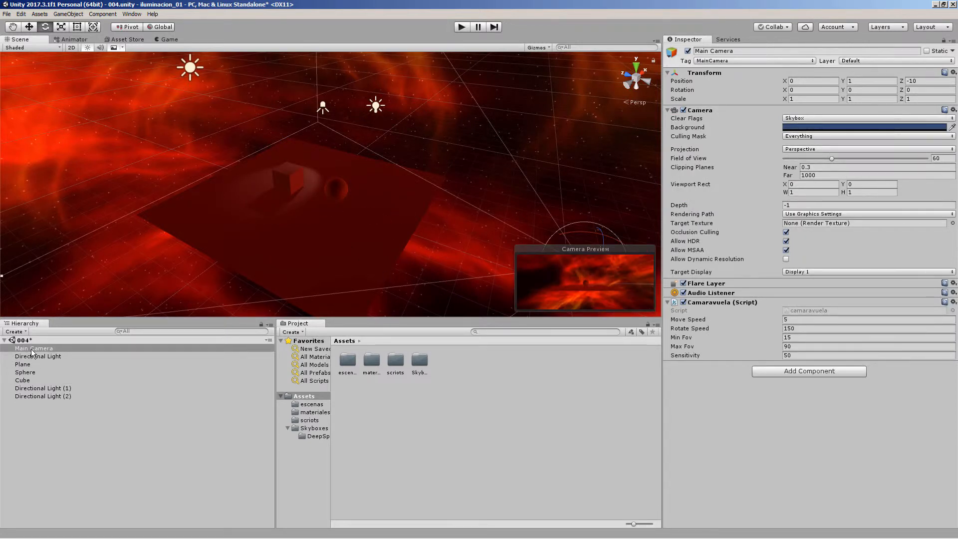
left_click(69, 14)
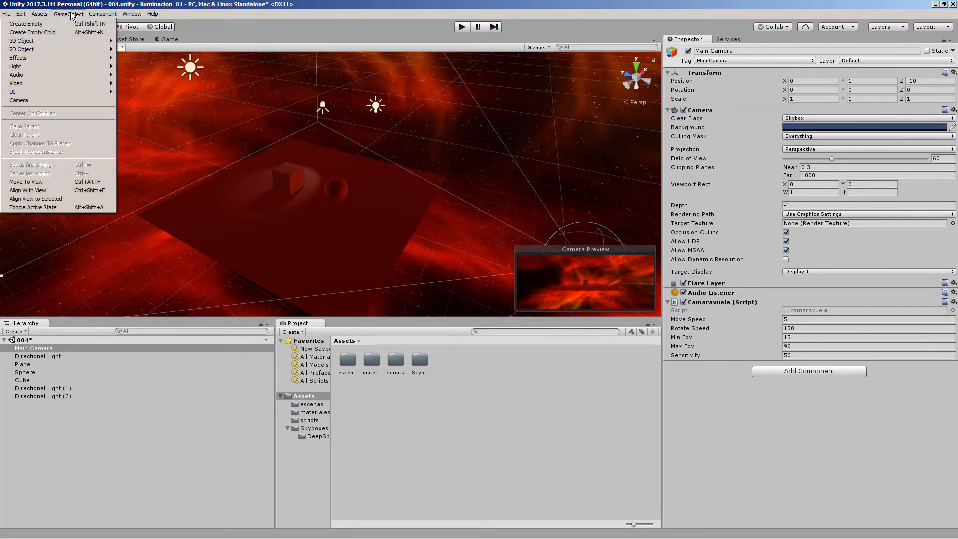
left_click(46, 191)
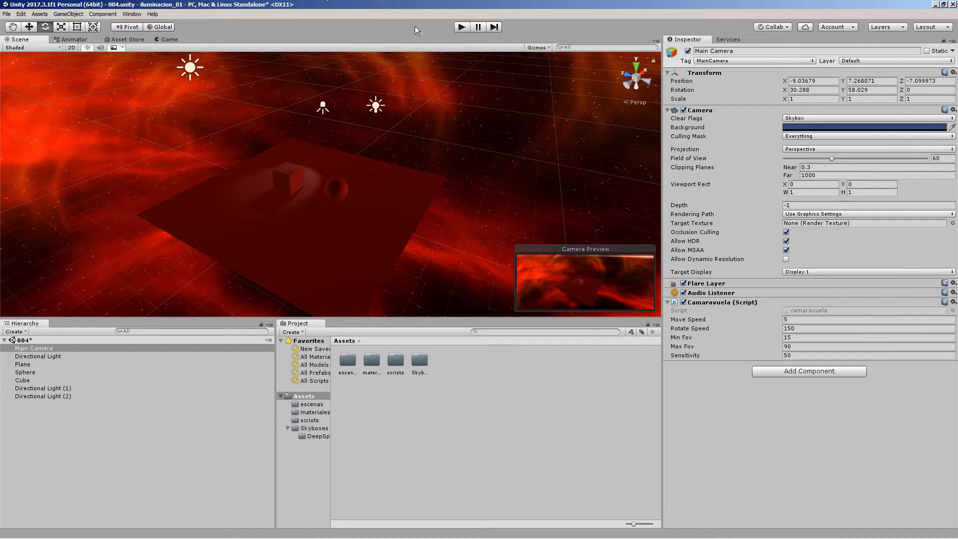
- Run the scene and fly the camera forward and sideways around the spot-lit cube, ending with play mode stopped
left_click(463, 26)
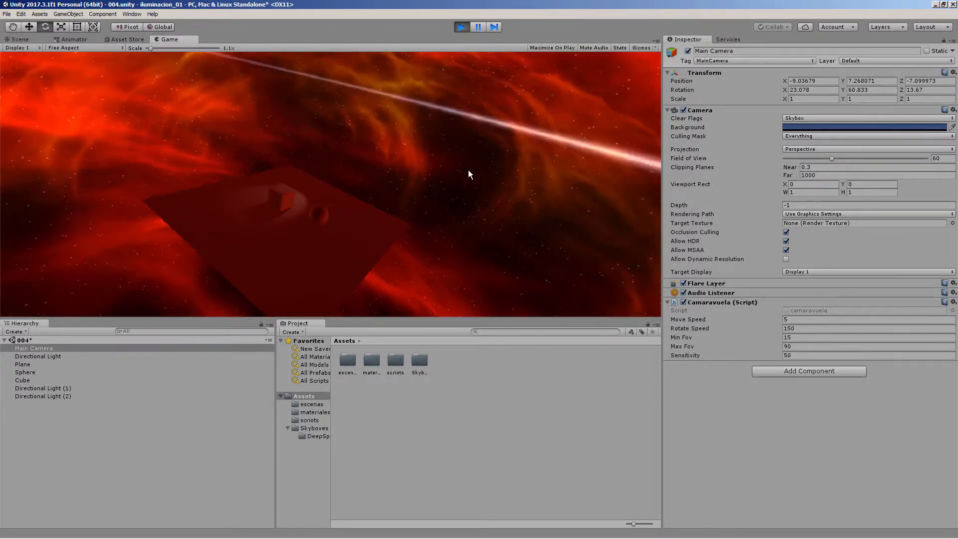
key("w")
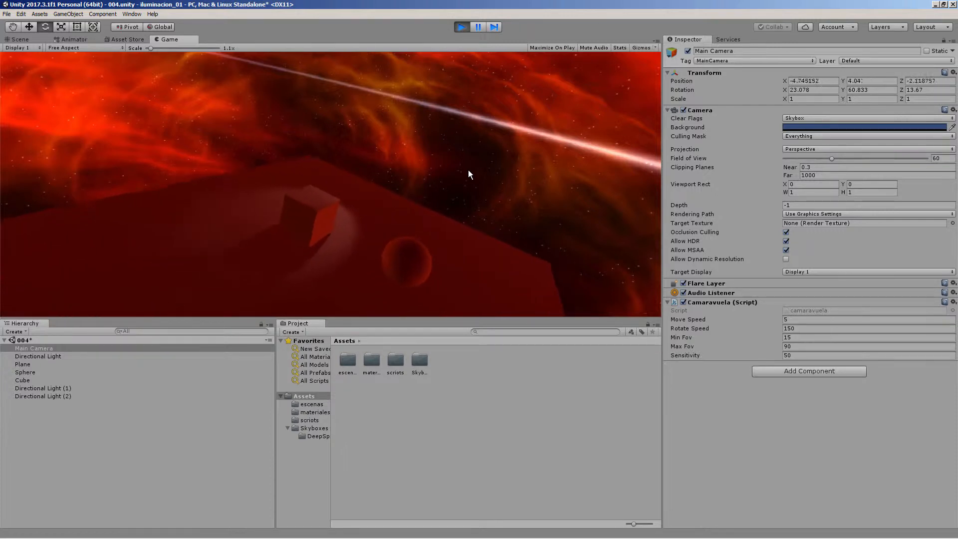
key("a")
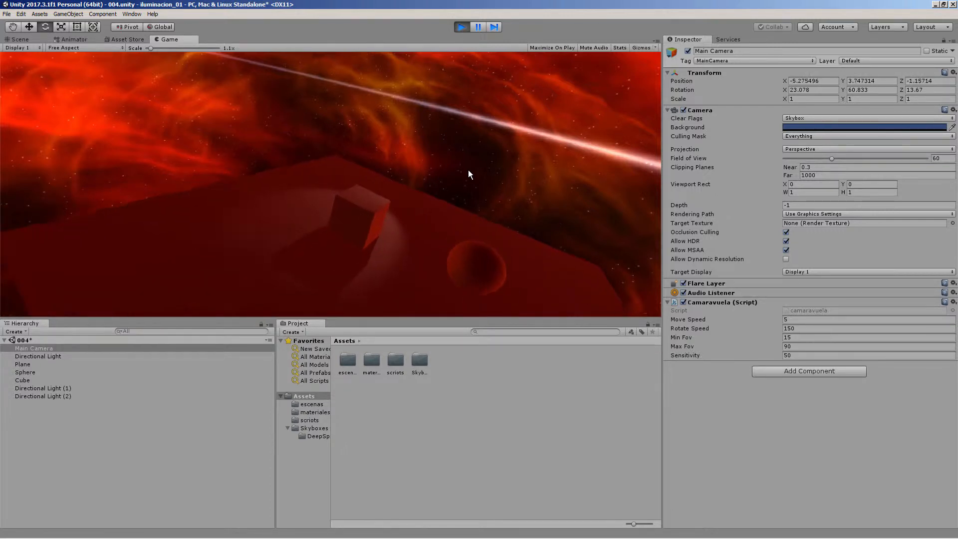
key("d")
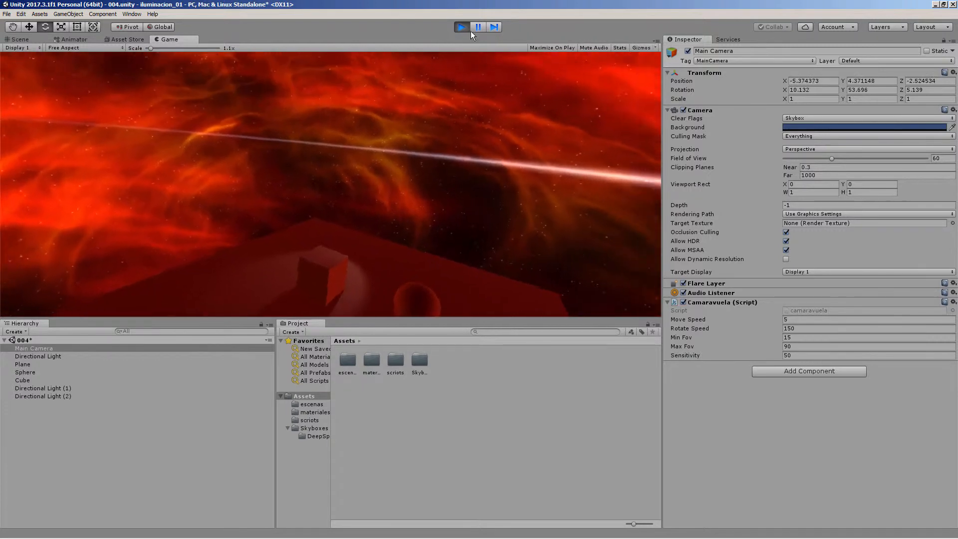
left_click(460, 29)
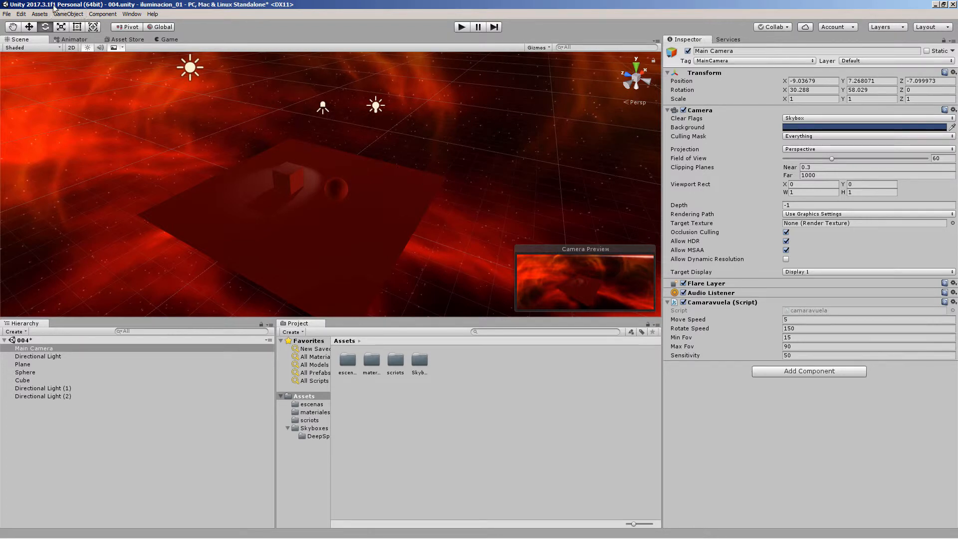
- Lower the Environment Lighting Intensity Multiplier to 0.25 in the scene's lighting settings and close them
left_click(130, 15)
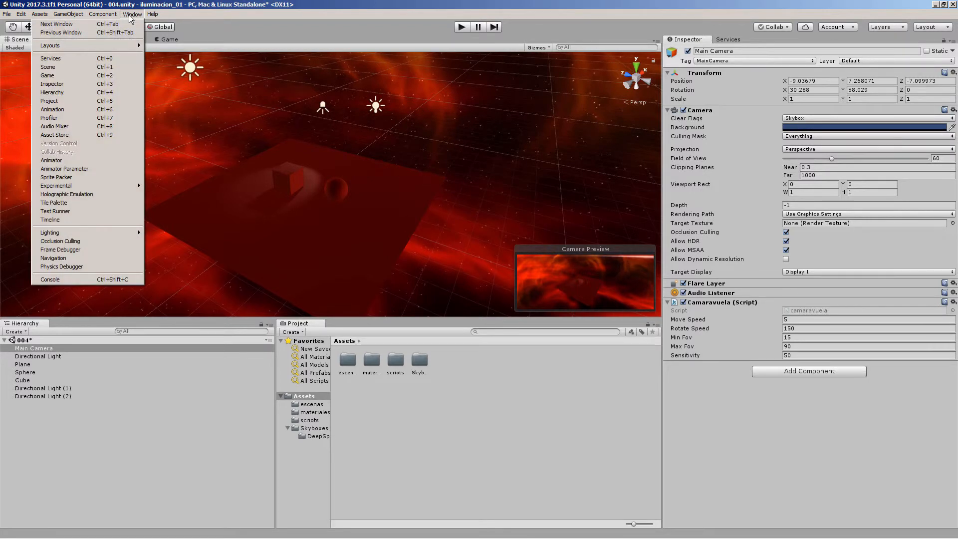
mouse_move(95, 233)
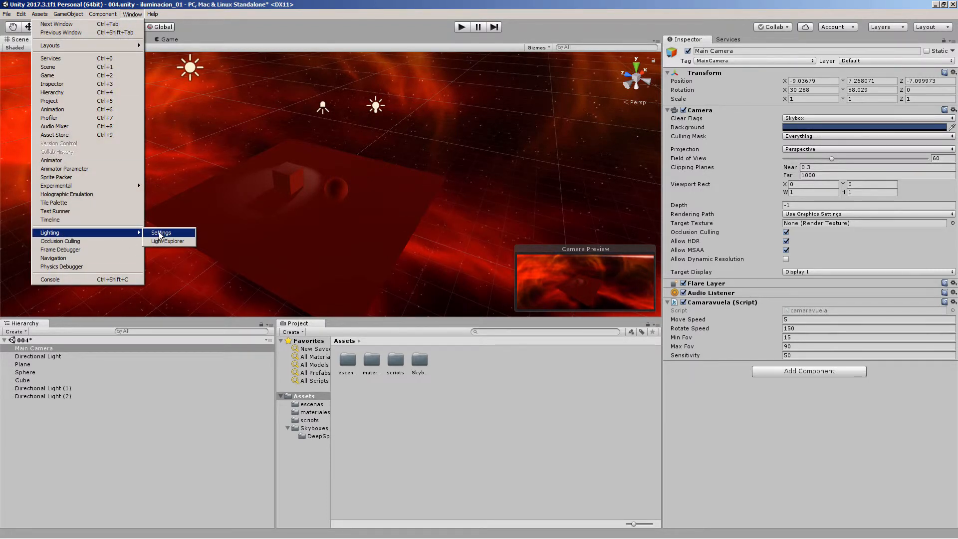
left_click(180, 231)
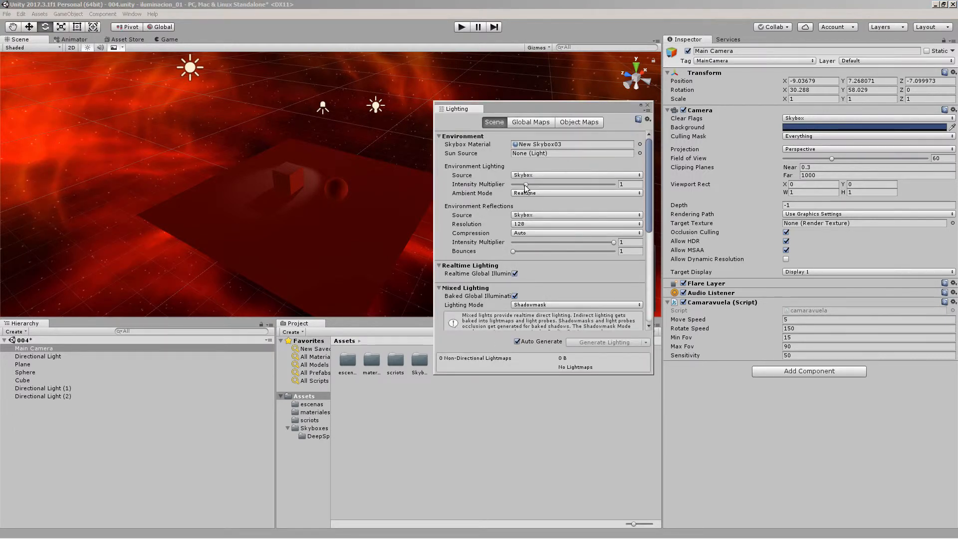
left_click_drag(525, 184, 516, 183)
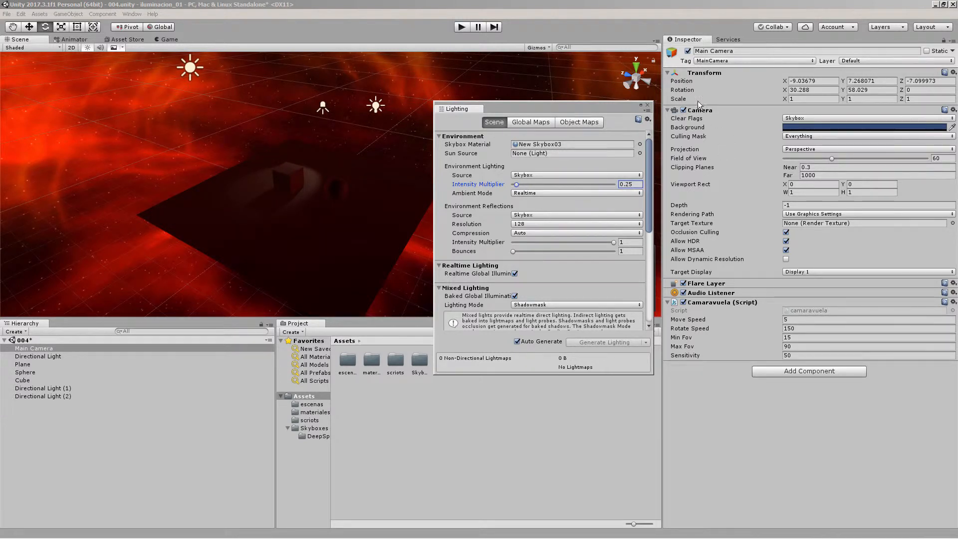
left_click(648, 106)
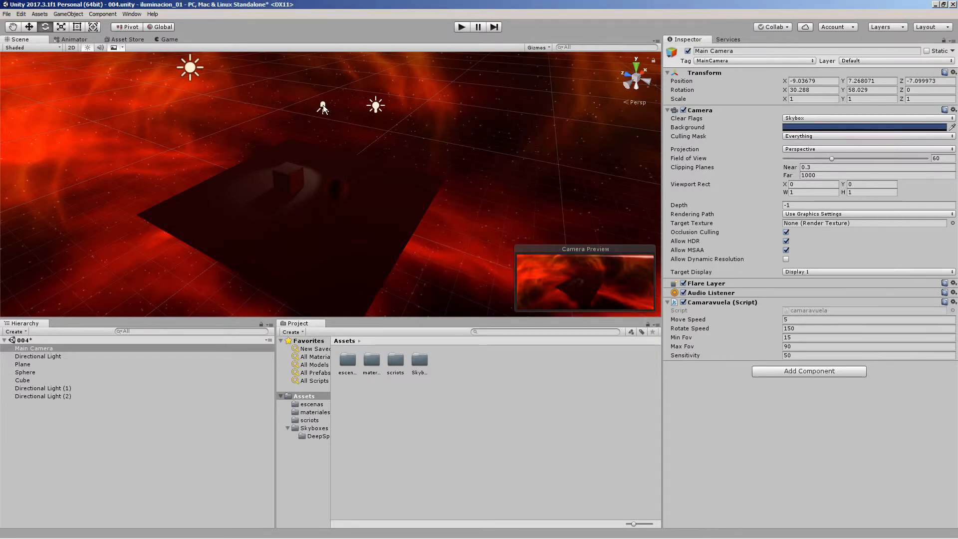
- Select the spot light, Directional Light (1), and set its Intensity to 3
left_click(376, 106)
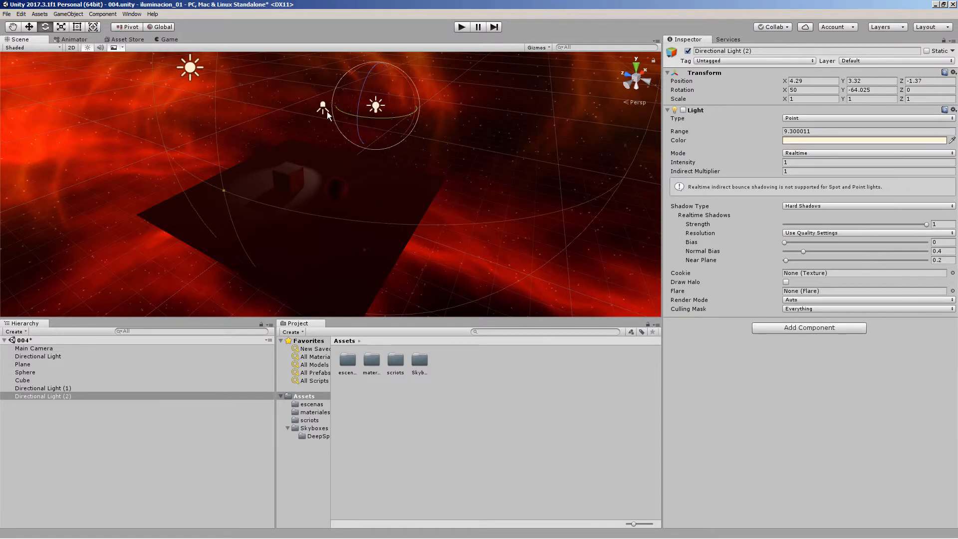
left_click(323, 105)
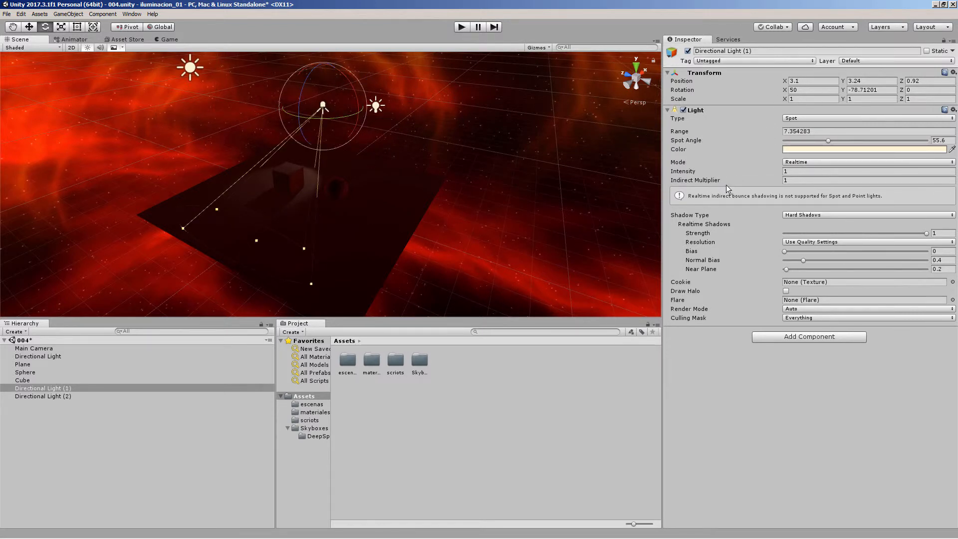
left_click(807, 172)
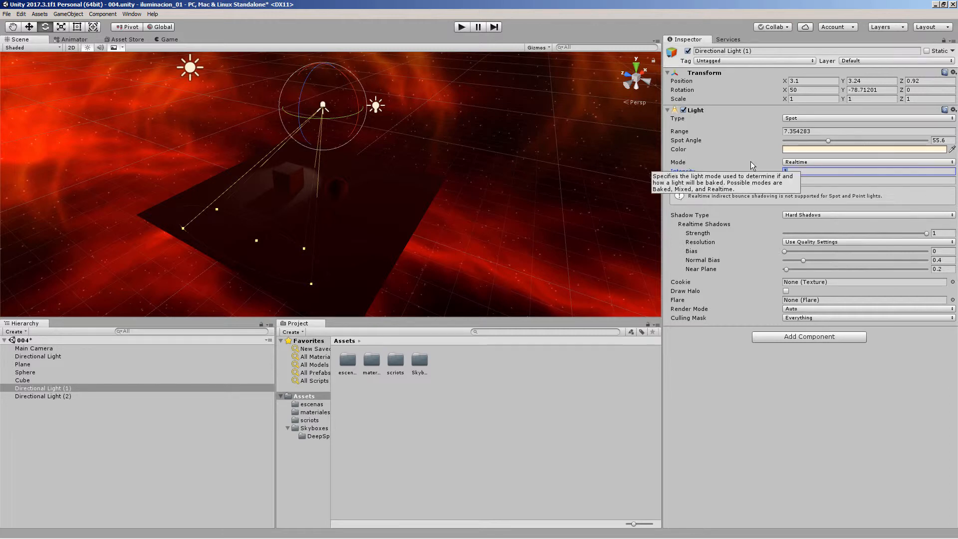
type("3")
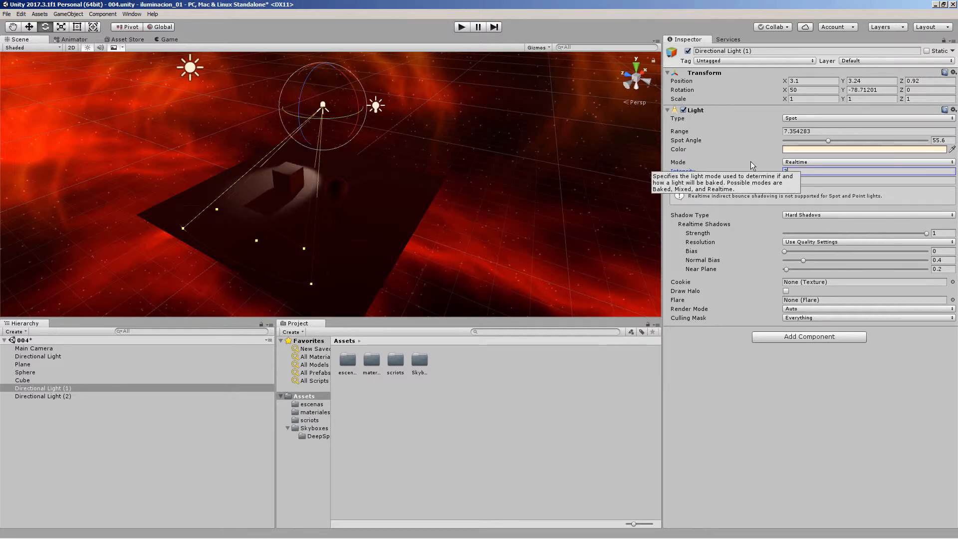
- Change the spot light's color to pure white (FFFFFF) and close the color picker
left_click(817, 151)
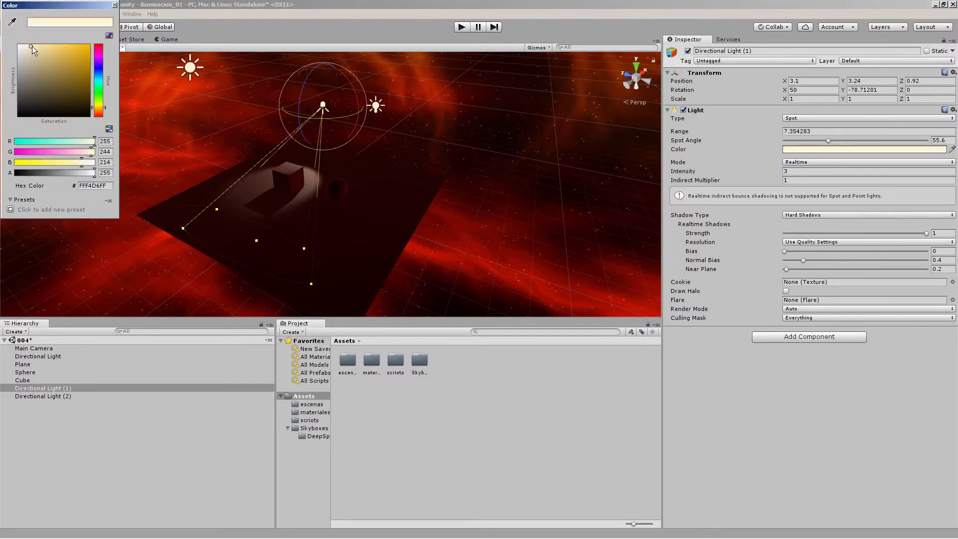
left_click_drag(32, 46, 14, 45)
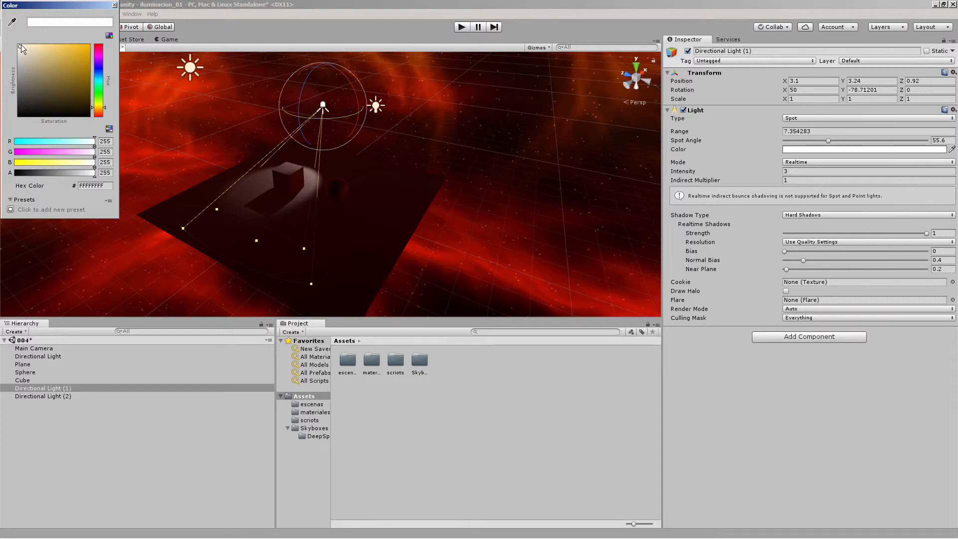
mouse_move(21, 44)
left_mouse_down()
mouse_move(29, 44)
mouse_move(11, 40)
left_mouse_up()
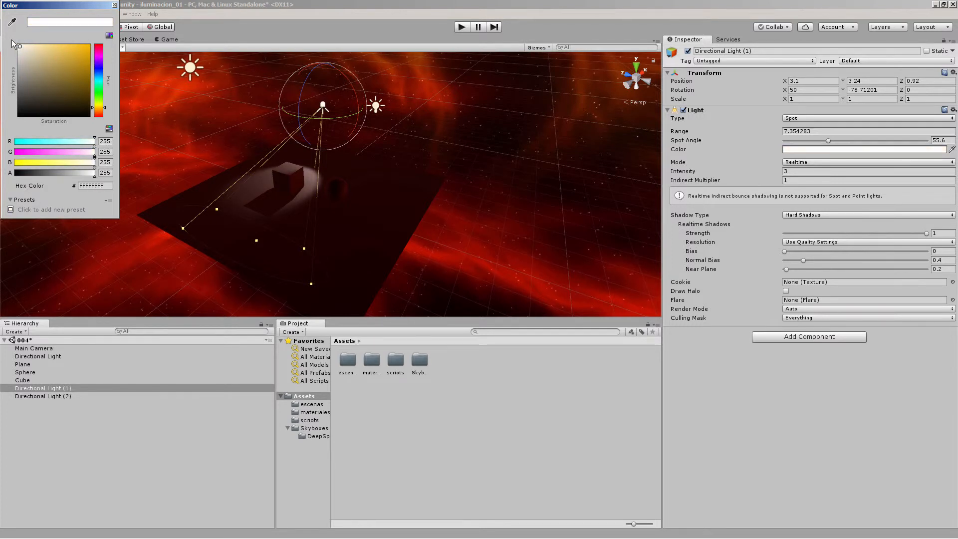
left_click(132, 146)
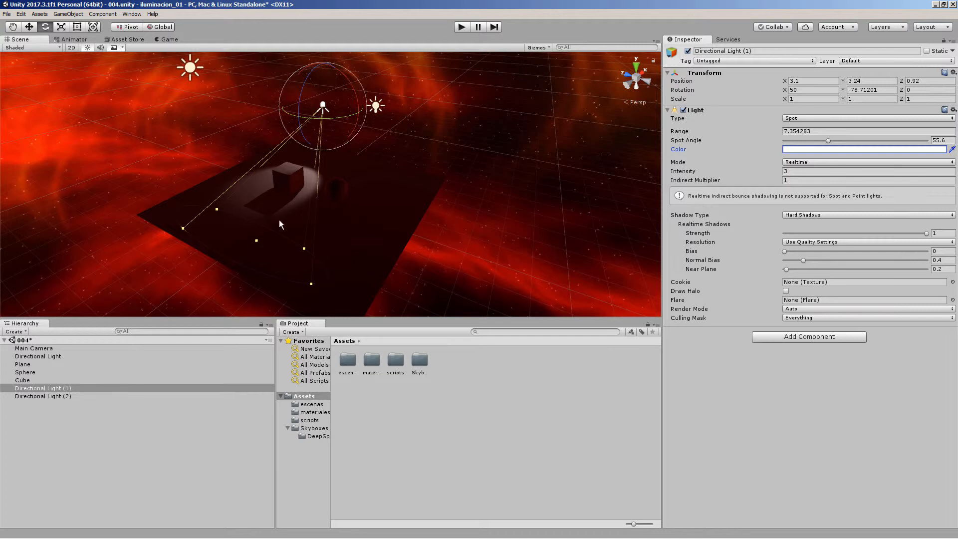
- Set the Intensity Multipliers of both Environment Lighting and Environment Reflections to 0 in the scene's lighting settings
left_click(126, 15)
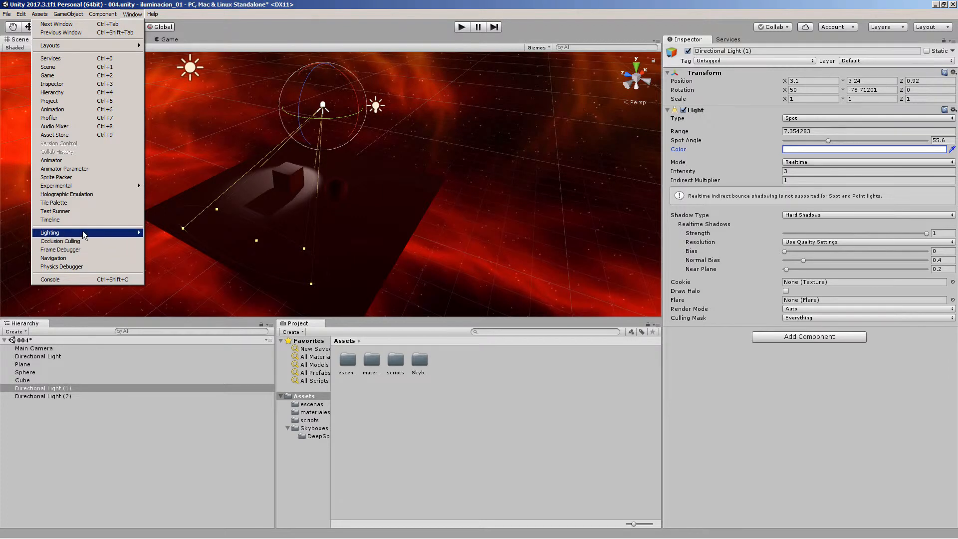
mouse_move(120, 232)
left_click(157, 234)
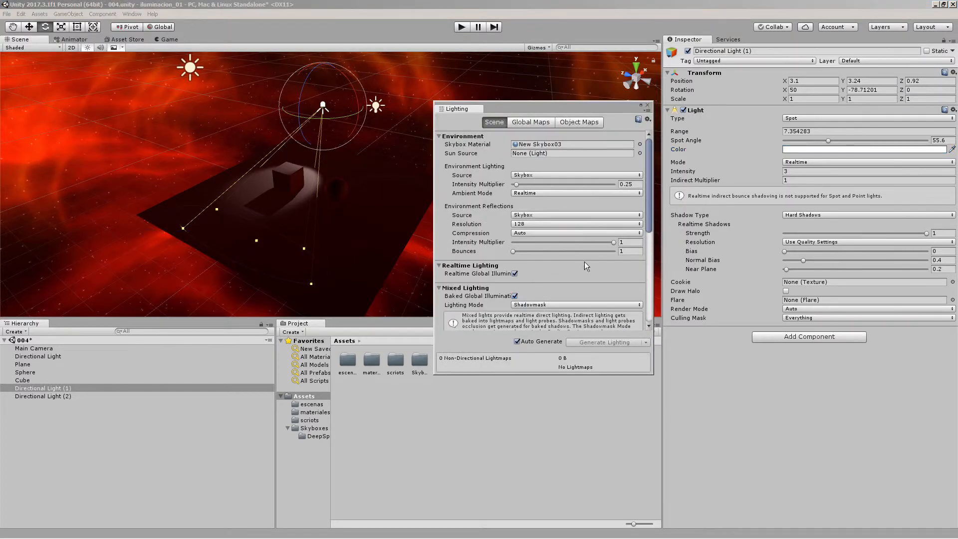
left_click_drag(517, 184, 506, 187)
left_click(612, 241)
left_click_drag(612, 240, 499, 249)
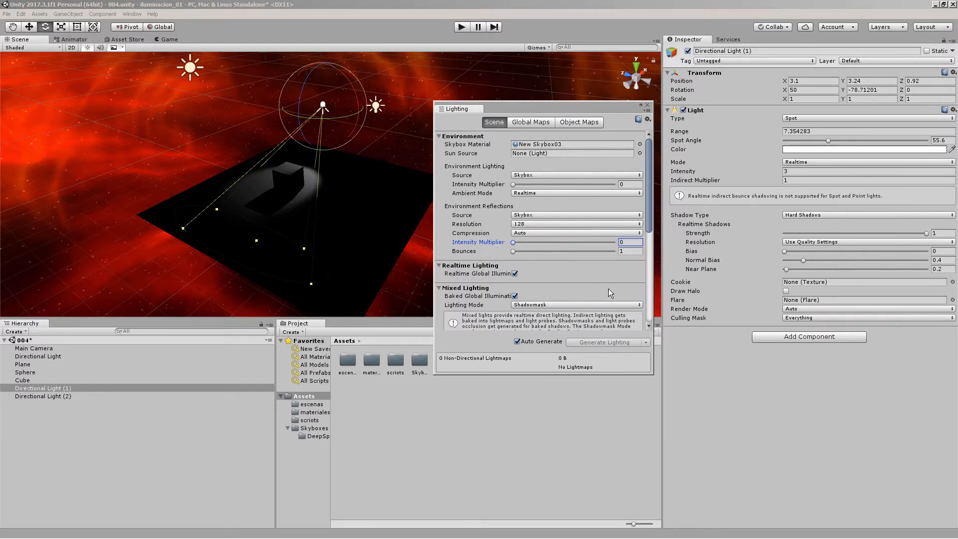
- Try the spot light's Intensity at 10, 20 and 15, and adjust the Environment Reflections Intensity Multiplier
left_click(802, 170)
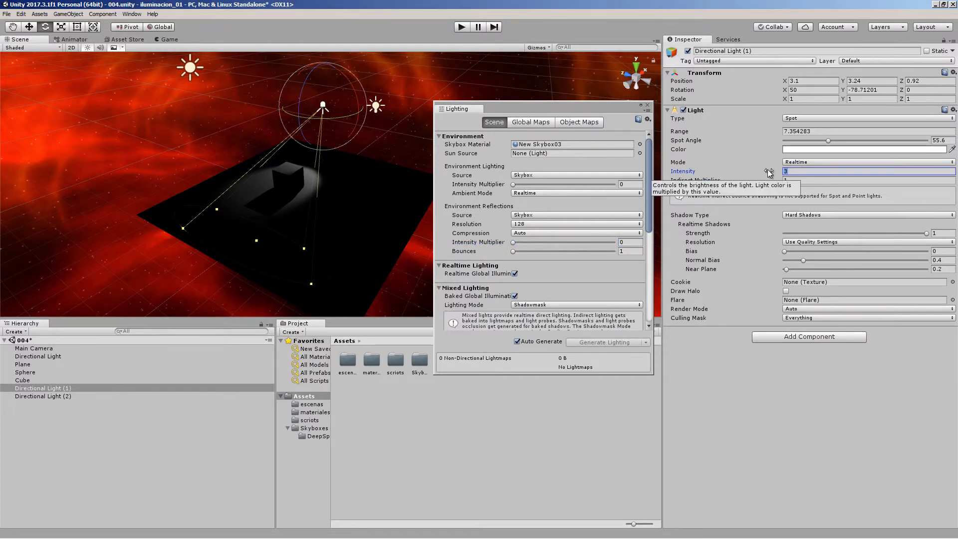
type("10")
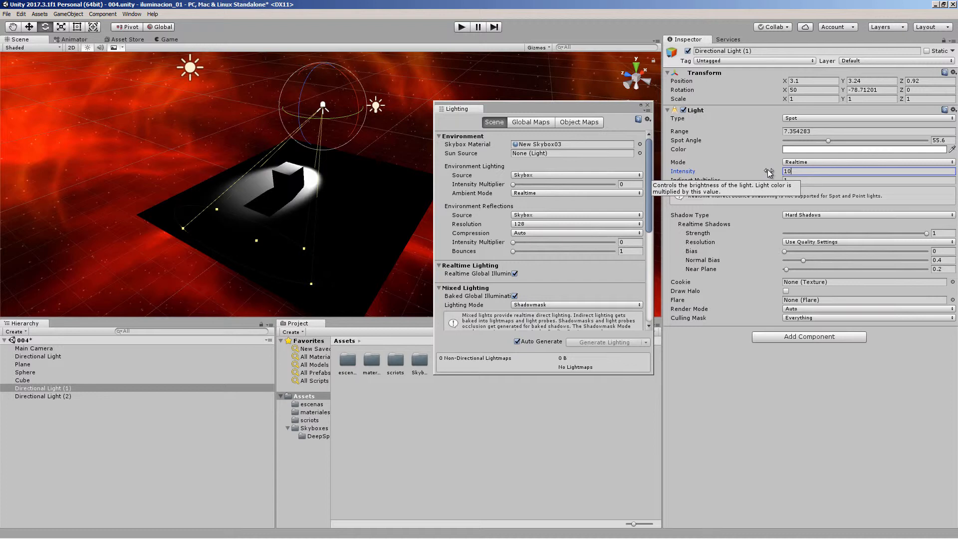
left_click(793, 173)
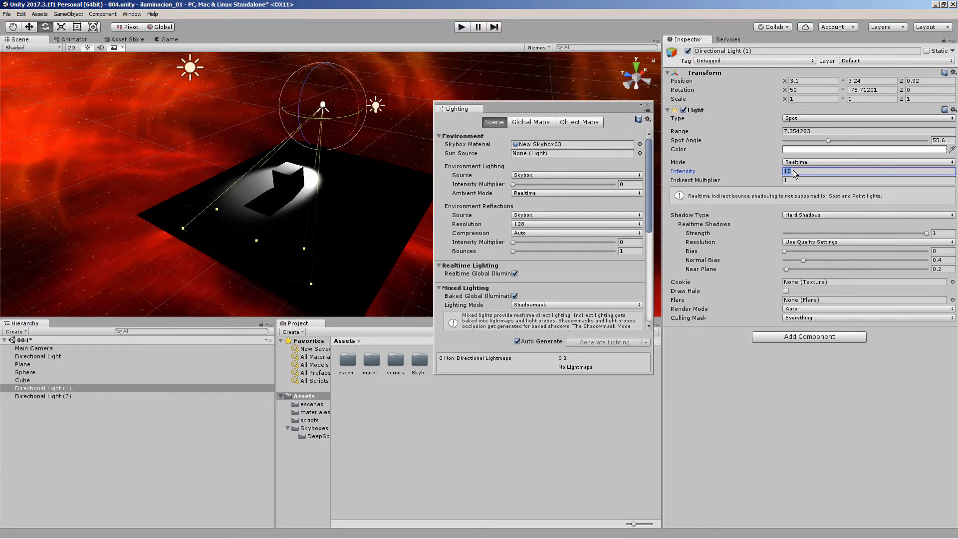
type("20")
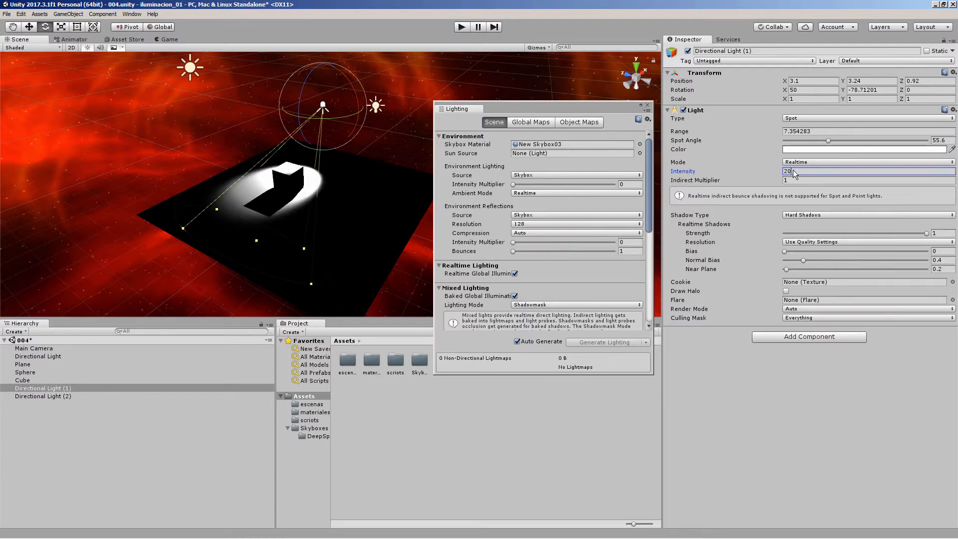
left_click_drag(795, 174, 782, 173)
type("15")
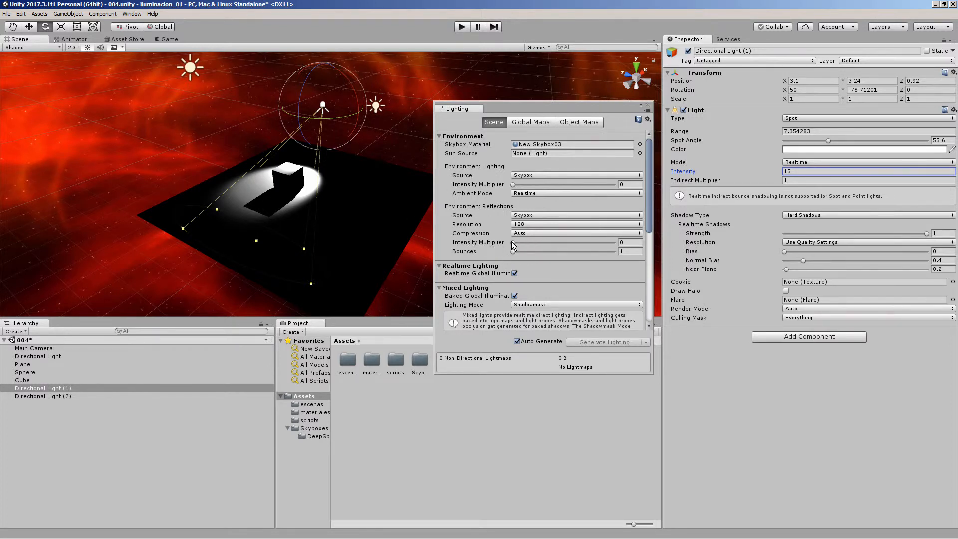
left_click_drag(513, 243, 555, 246)
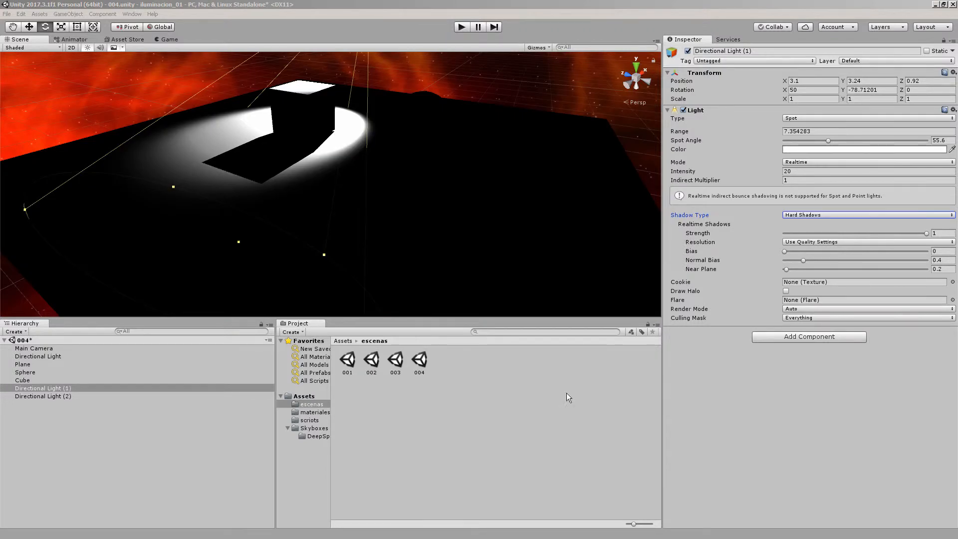
- Turn off the Light component of the spot light, Directional Light (1)
middle_click_drag(379, 118, 385, 211)
scroll(388, 195, "down", 4)
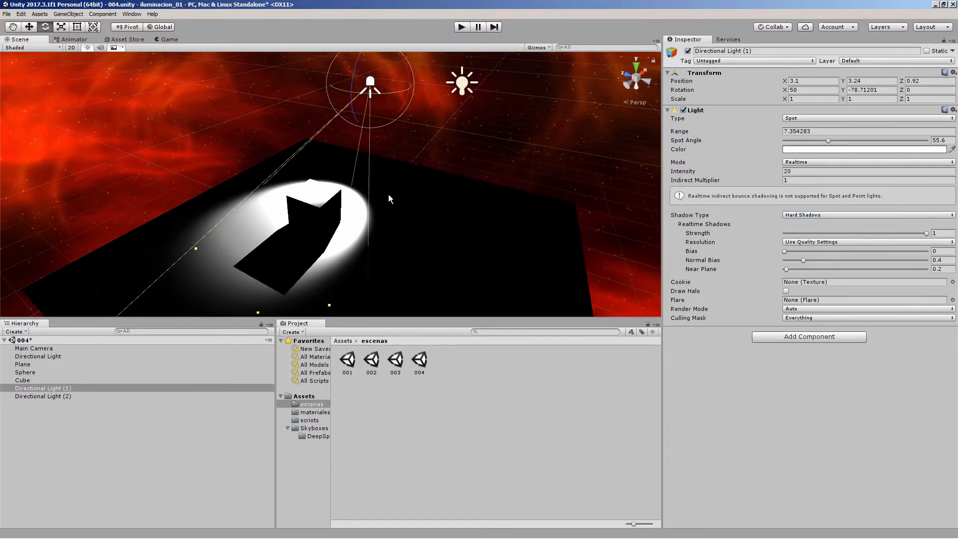
scroll(390, 187, "down", 1)
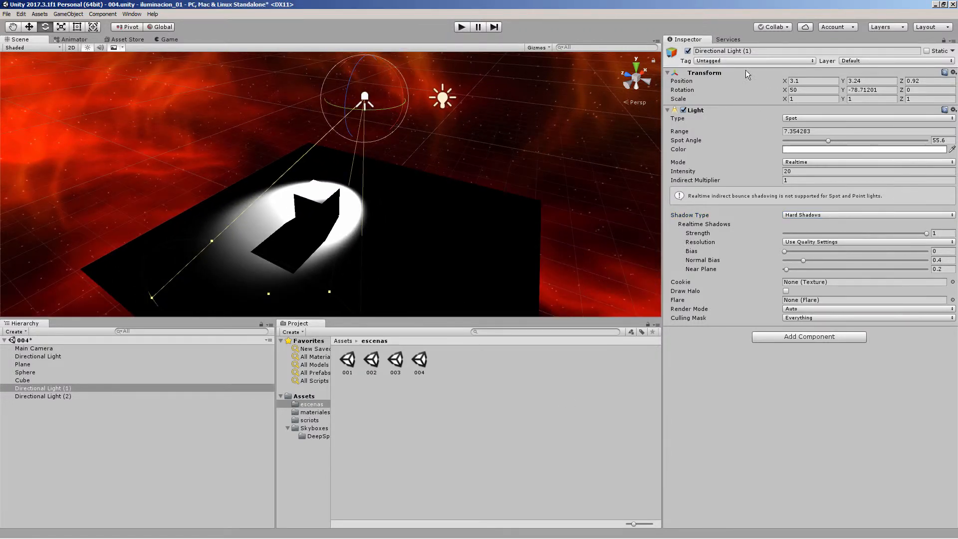
left_click(683, 109)
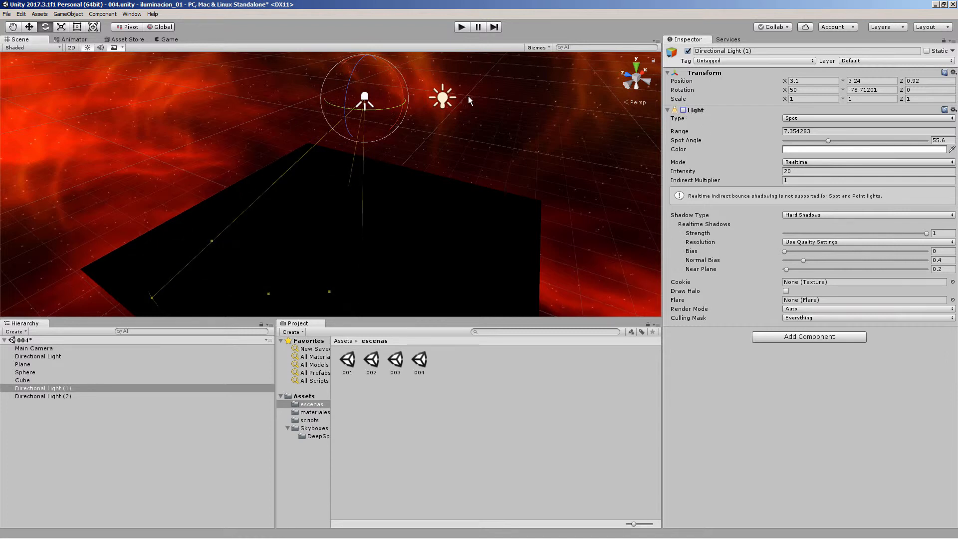
- Enable the Light component of the point light, Directional Light (2), and set its Intensity to 15
left_click(442, 99)
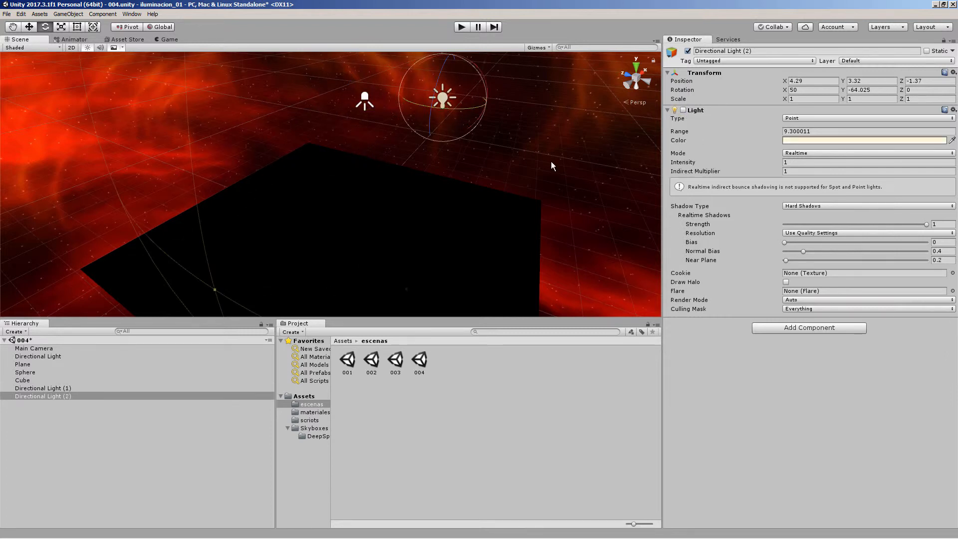
left_click(683, 110)
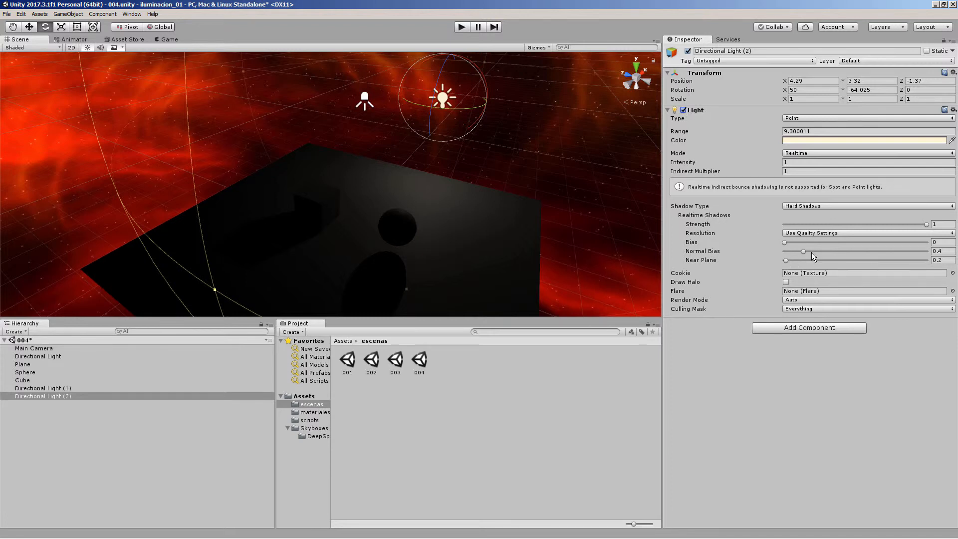
left_click(804, 162)
type("15")
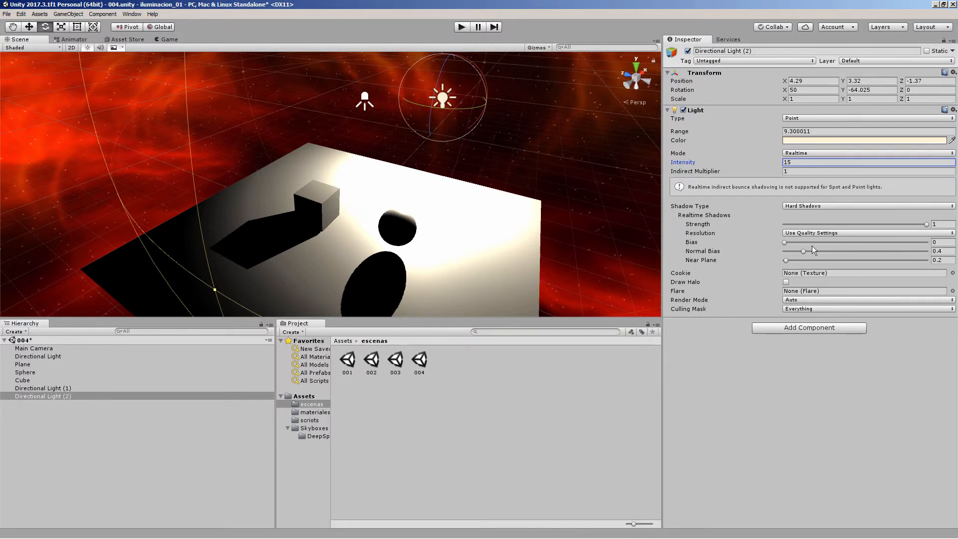
- Switch the point light's Shadow Type to No Shadows for comparison and settle on Soft Shadows
left_click(808, 208)
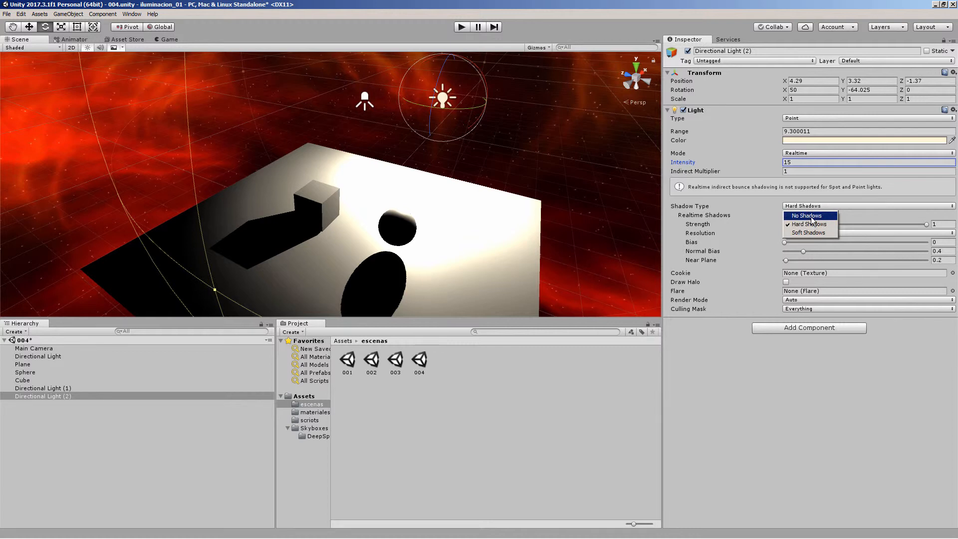
left_click(811, 217)
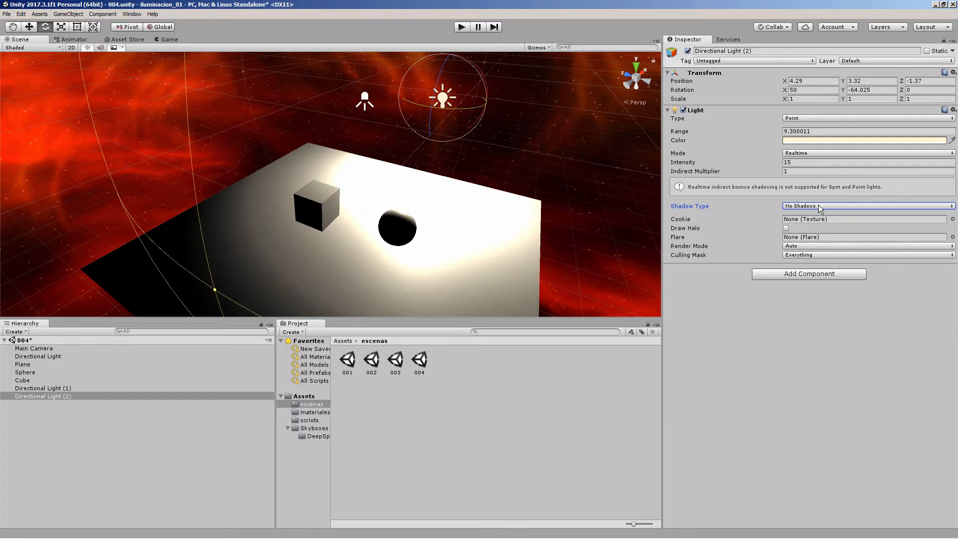
left_click(818, 206)
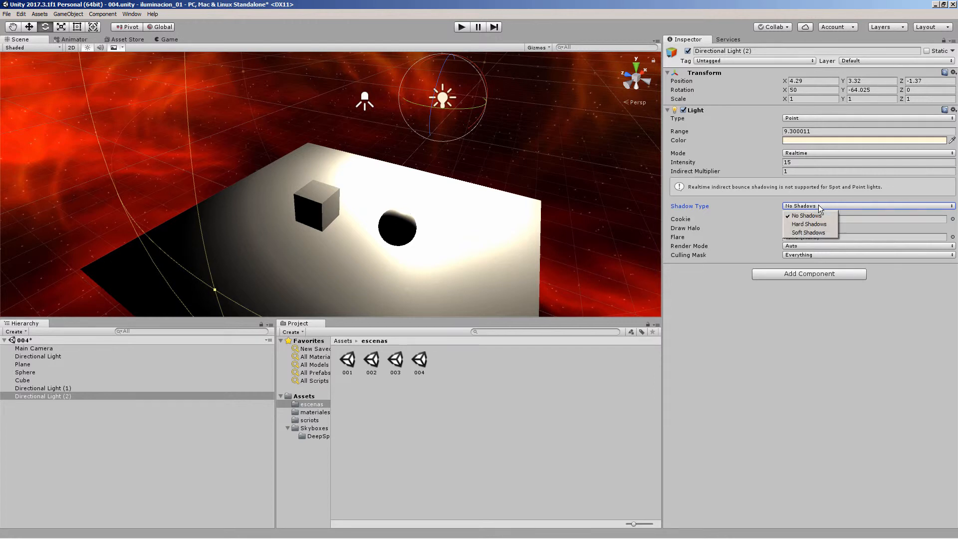
left_click(815, 233)
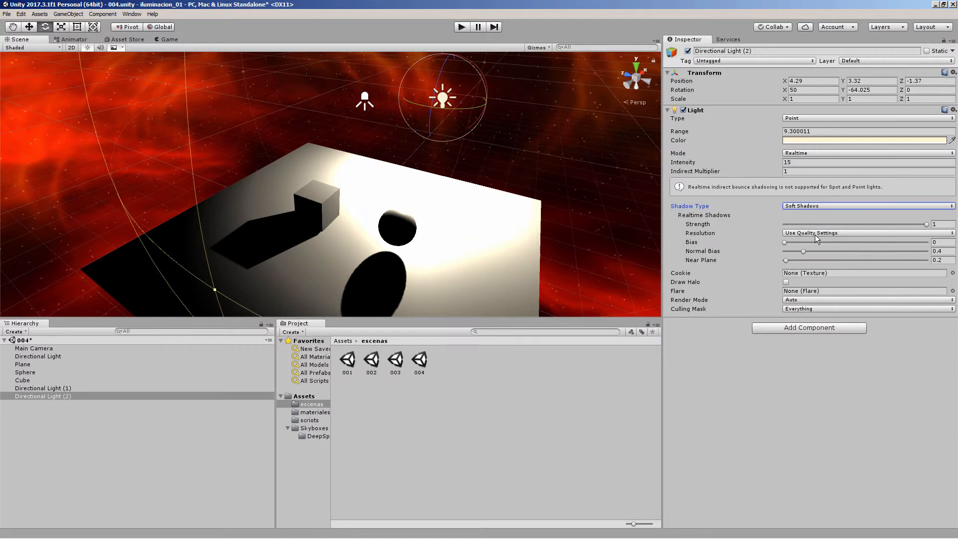
left_click(812, 206)
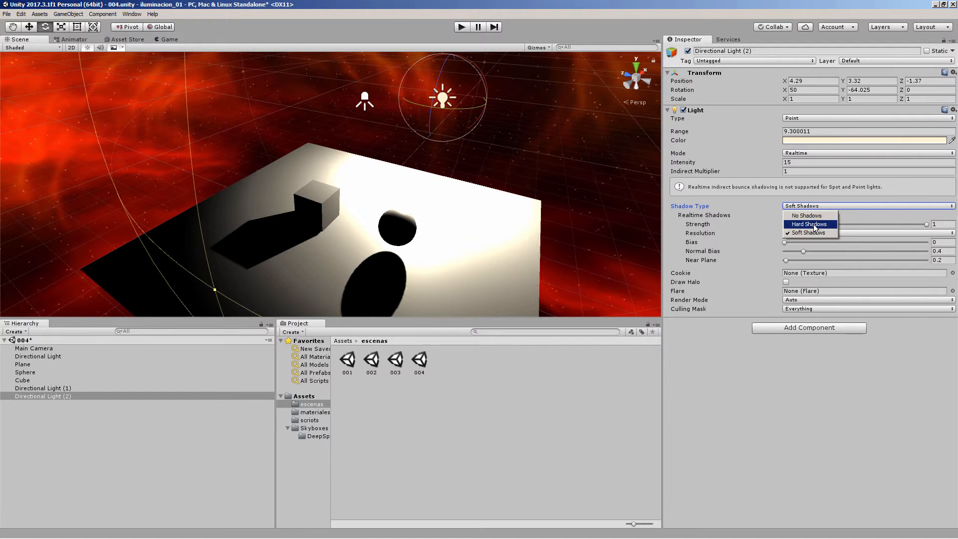
left_click(809, 205)
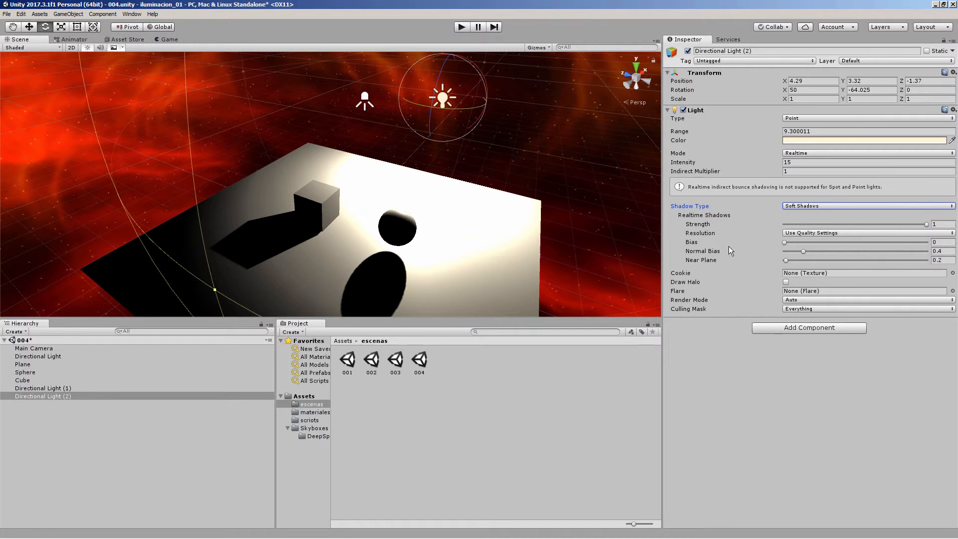
- Compare the point light's shadow Resolution at Low Resolution and leave it set to Very High Resolution
mouse_move(729, 247)
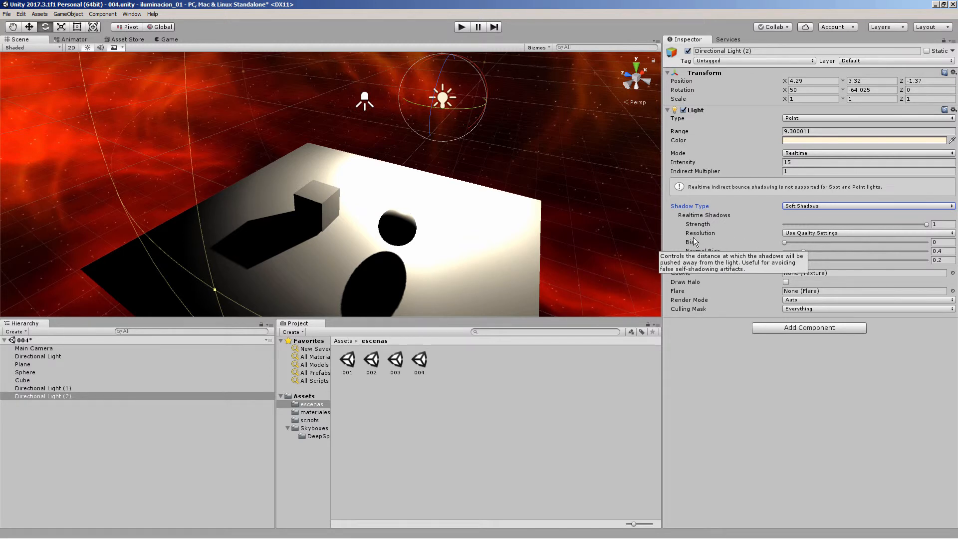
mouse_move(694, 237)
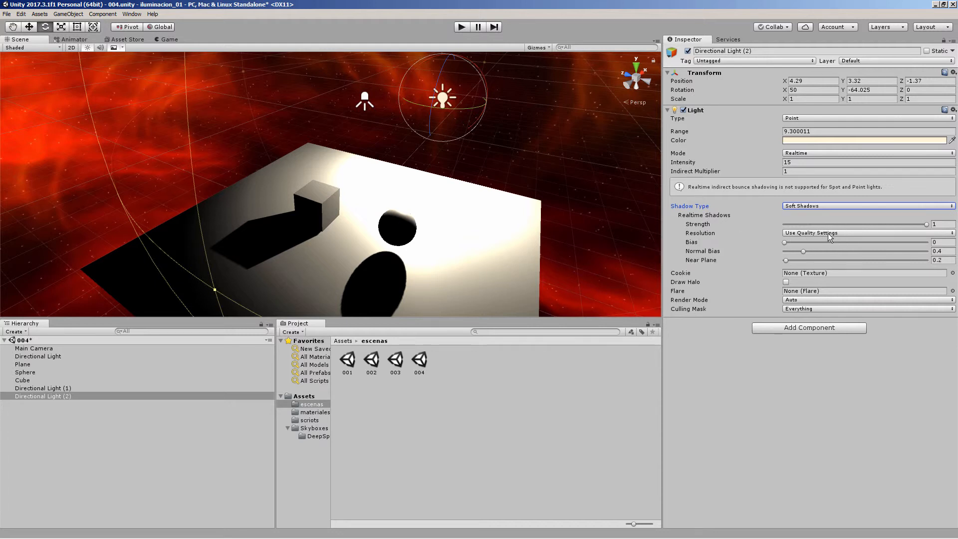
left_click(842, 235)
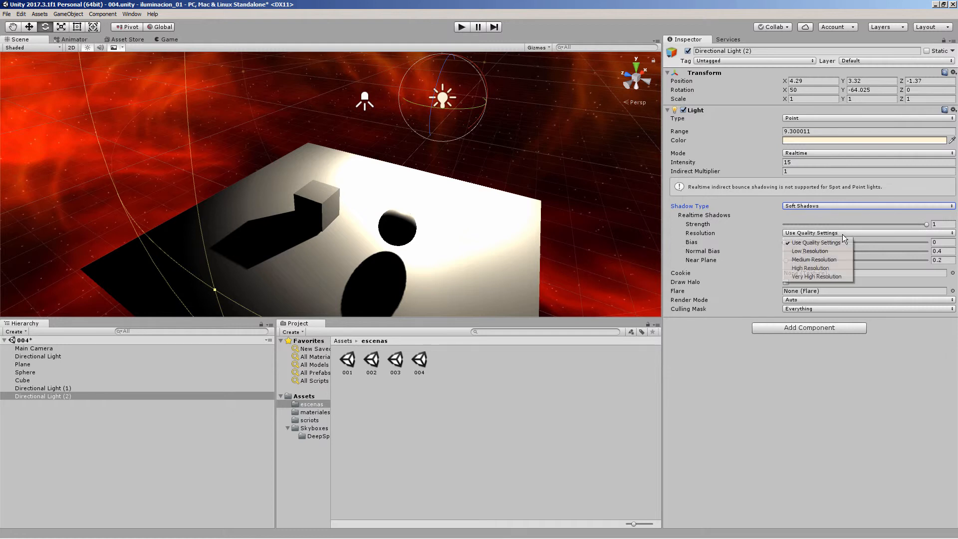
left_click(820, 252)
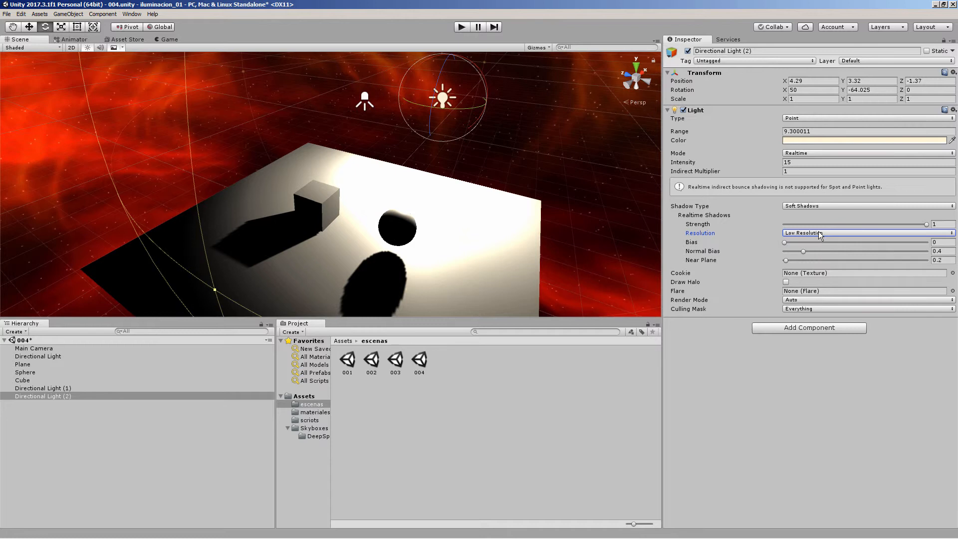
left_click(818, 233)
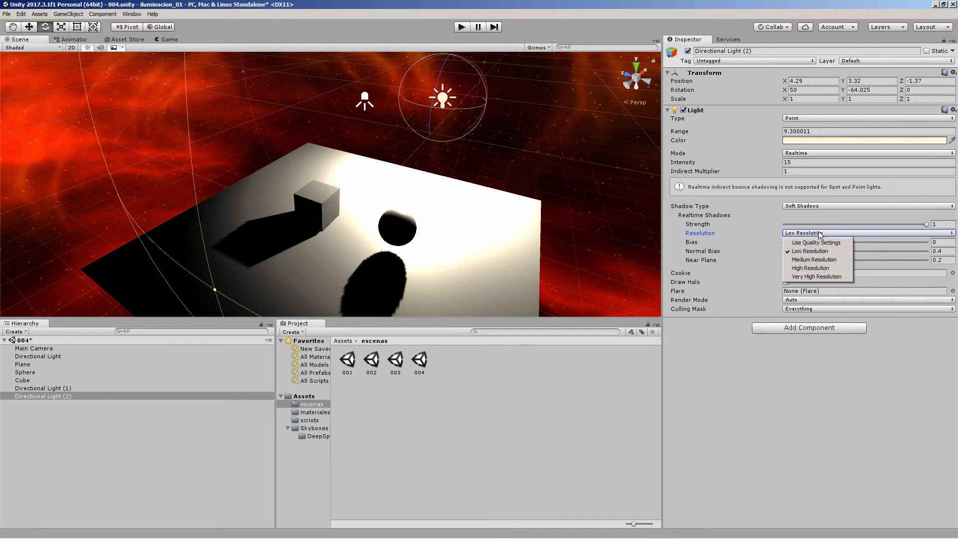
left_click(823, 276)
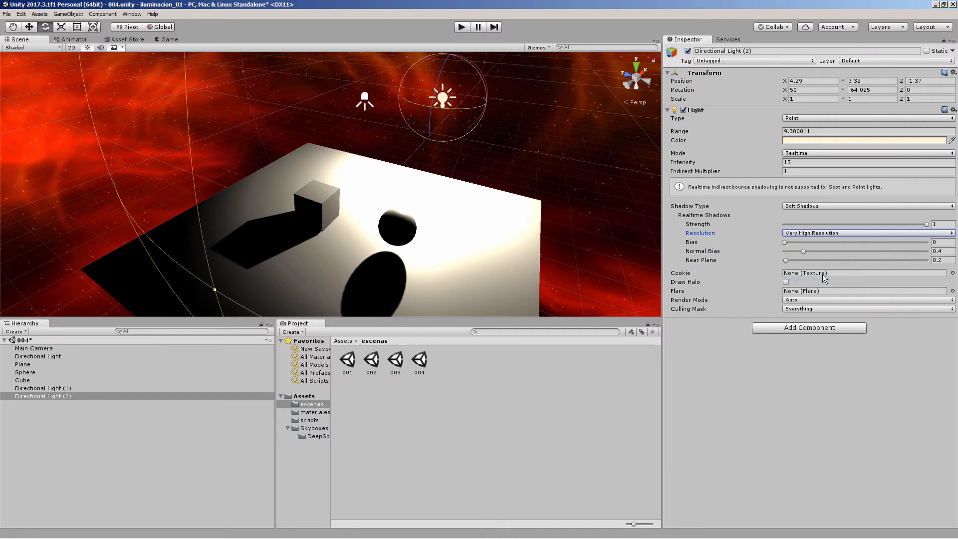
- Try the point light's shadow Bias, leave it at 0, and turn off the light's Light component
left_click(784, 242)
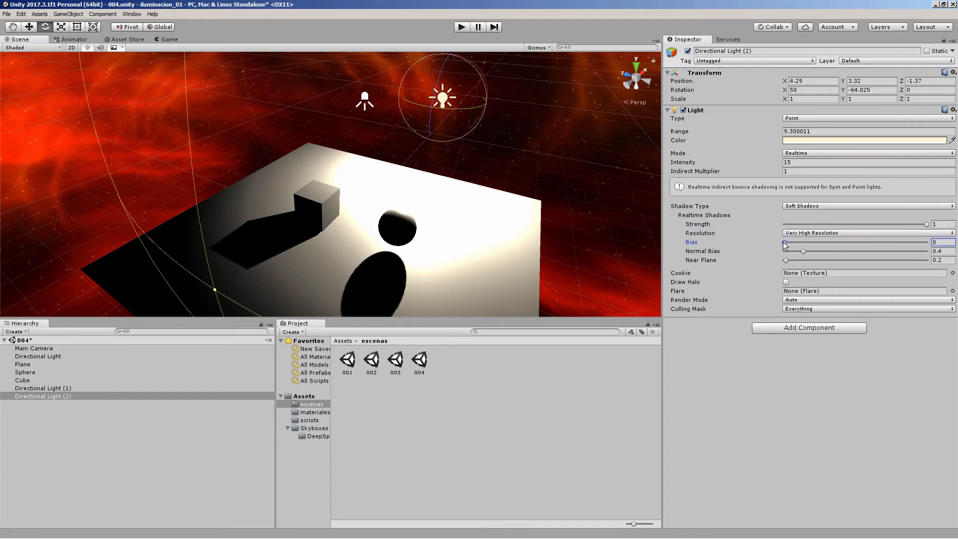
mouse_move(784, 243)
left_mouse_down()
mouse_move(901, 243)
mouse_move(790, 241)
mouse_move(920, 229)
mouse_move(810, 230)
mouse_move(918, 232)
mouse_move(773, 242)
mouse_move(800, 238)
mouse_move(778, 235)
left_mouse_up()
left_click(683, 111)
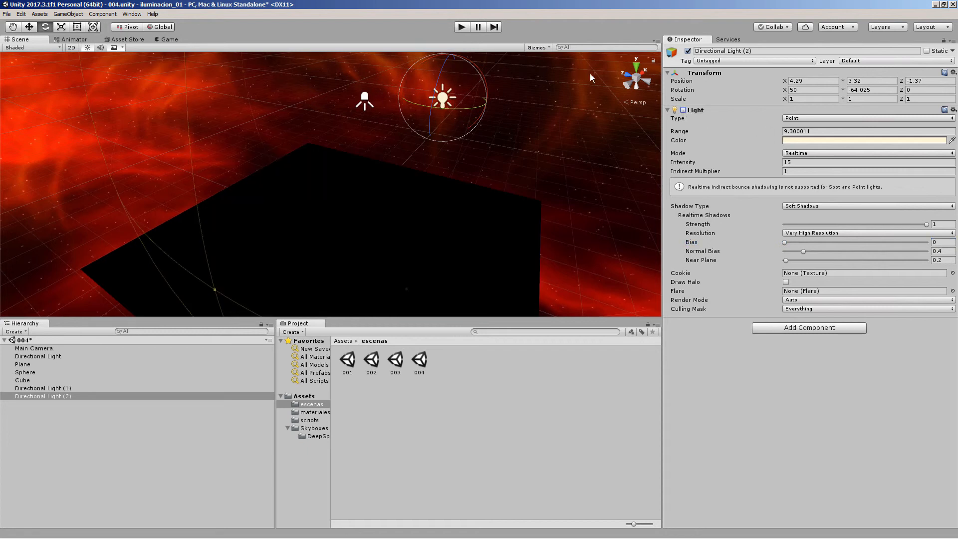
- Enable the Light component of the spot light, Directional Light (1), and set its Shadow Type to Soft Shadows
left_click(367, 99)
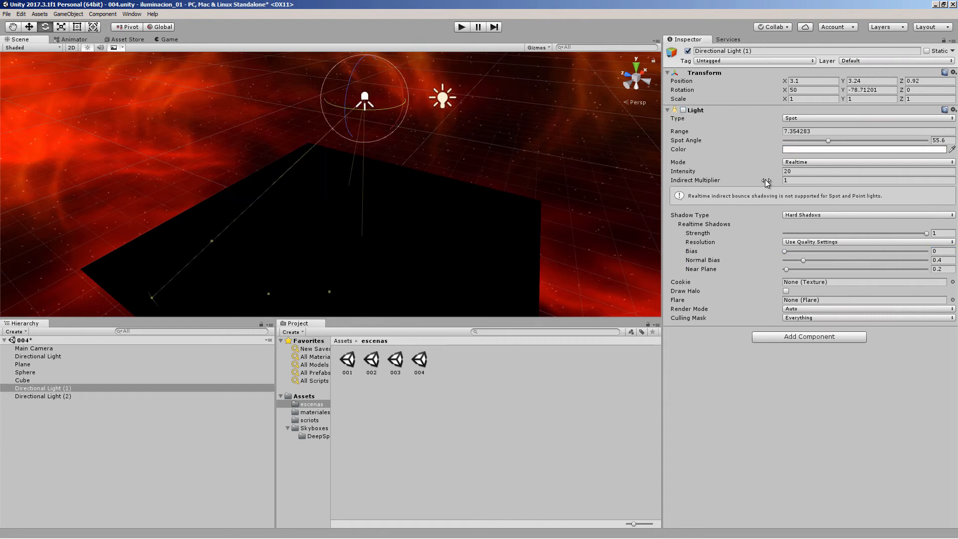
left_click(683, 111)
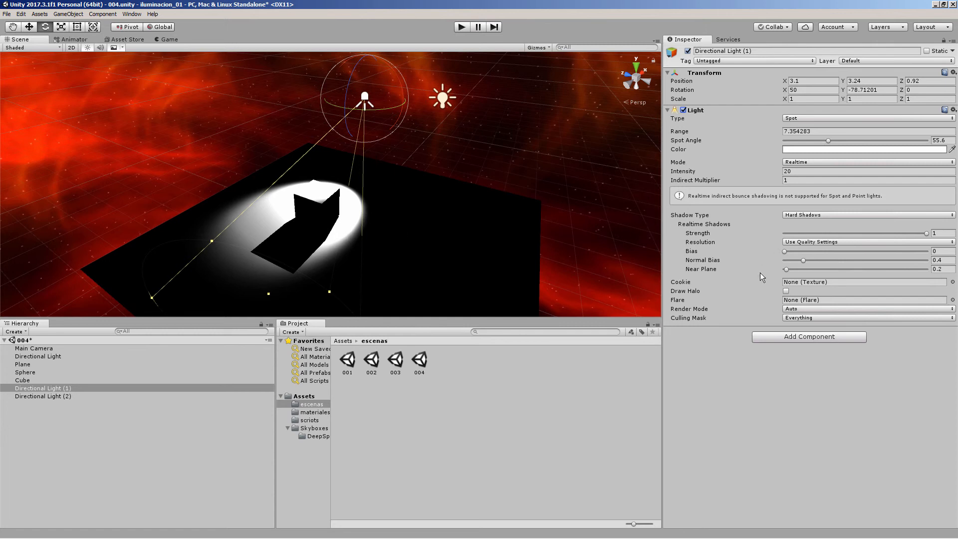
left_click(837, 215)
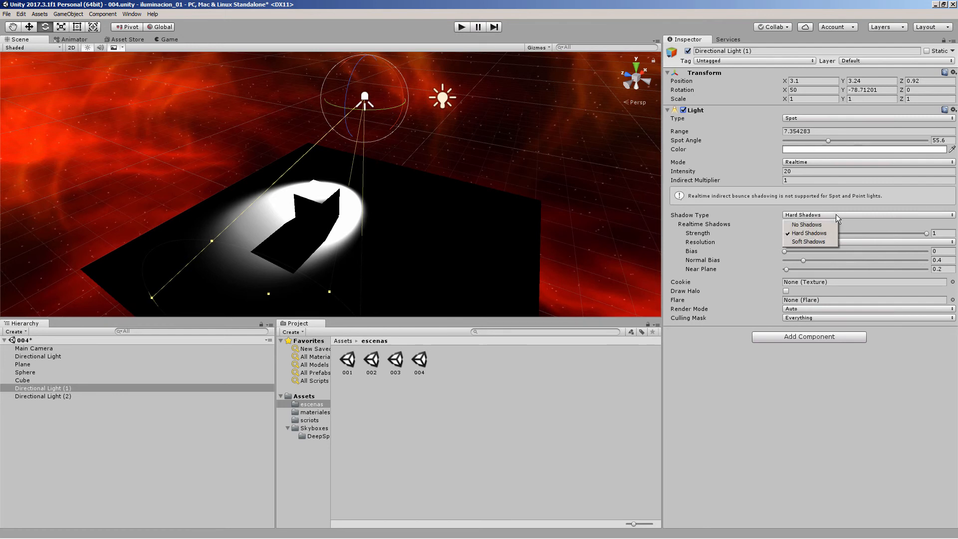
left_click(810, 244)
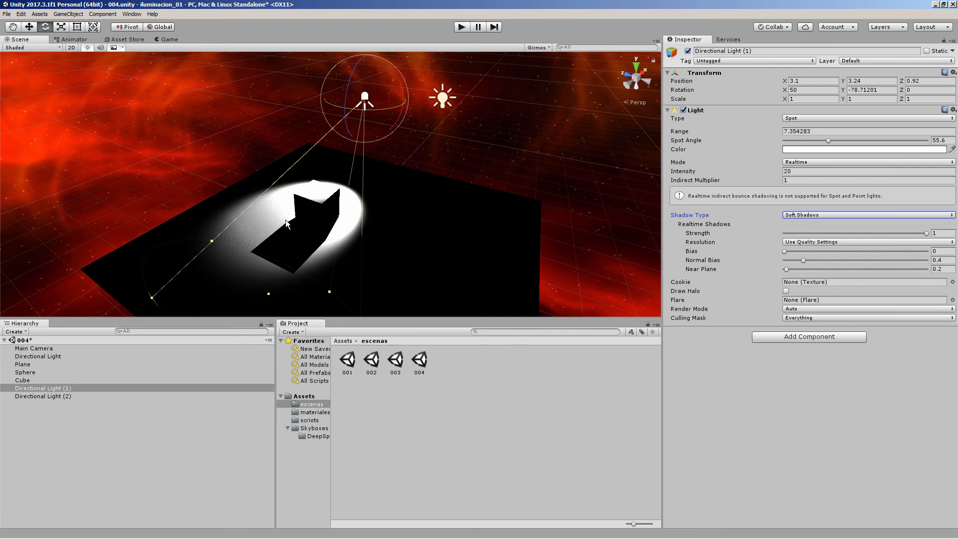
- Raise the spot light's shadow Bias to about 0.042
left_click(784, 251)
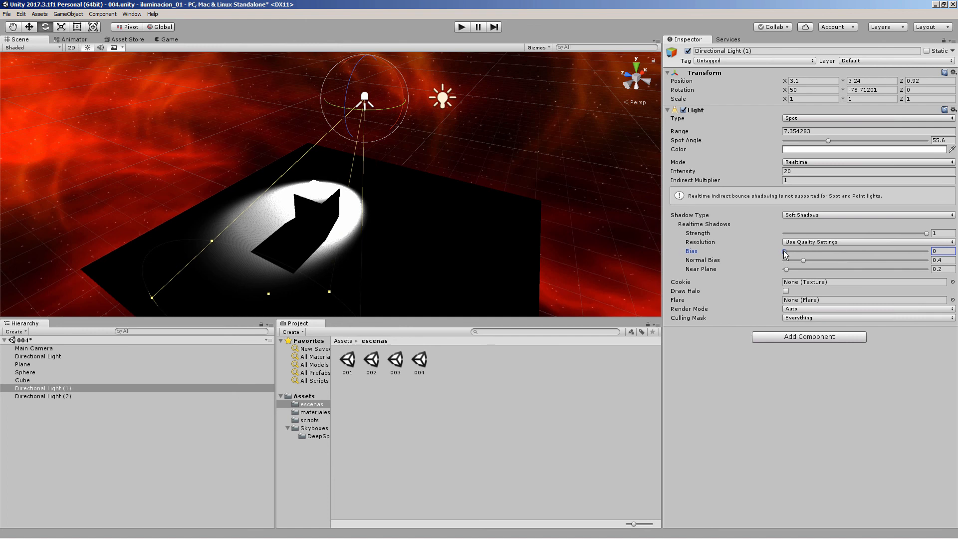
left_click_drag(783, 251, 789, 251)
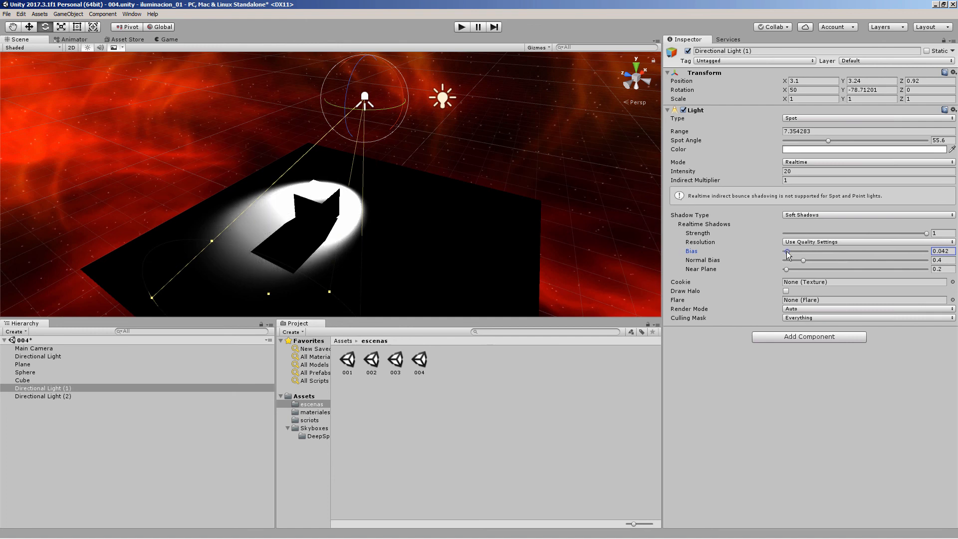